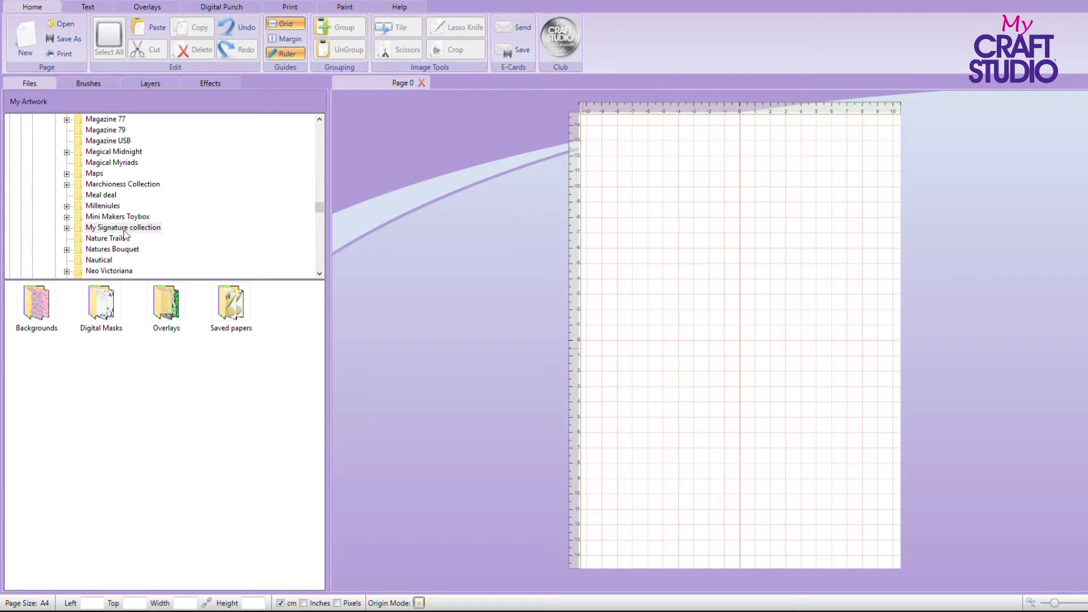
# Expand My Signature collection in the My Artwork tree to show its four subfolders
pyautogui.click(67, 227)
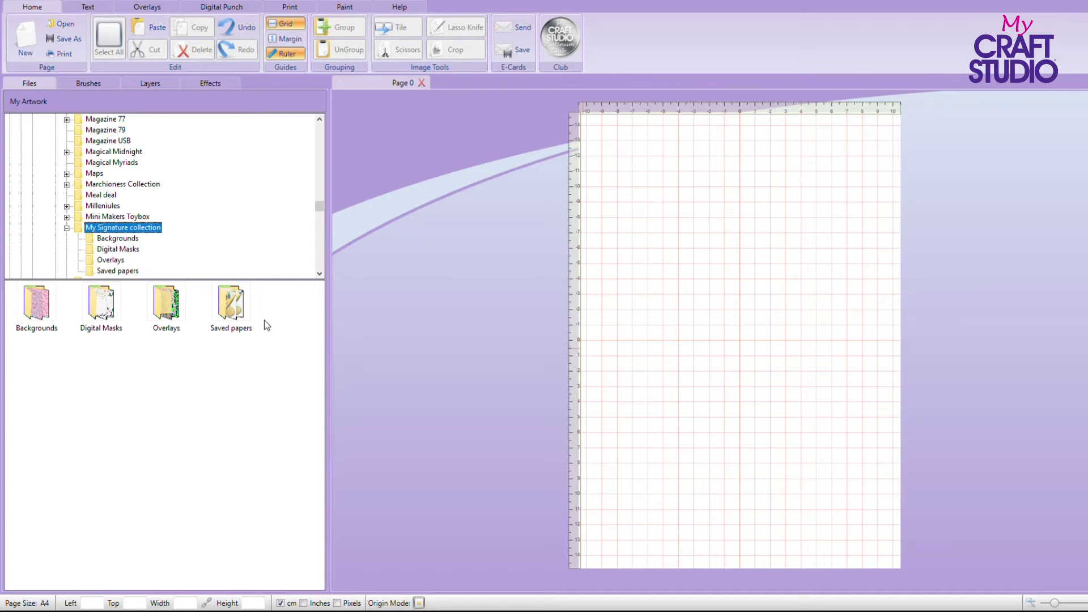
# Place pastel mottled background 022 from Backgrounds and align it over the A4 page
pyautogui.click(40, 304)
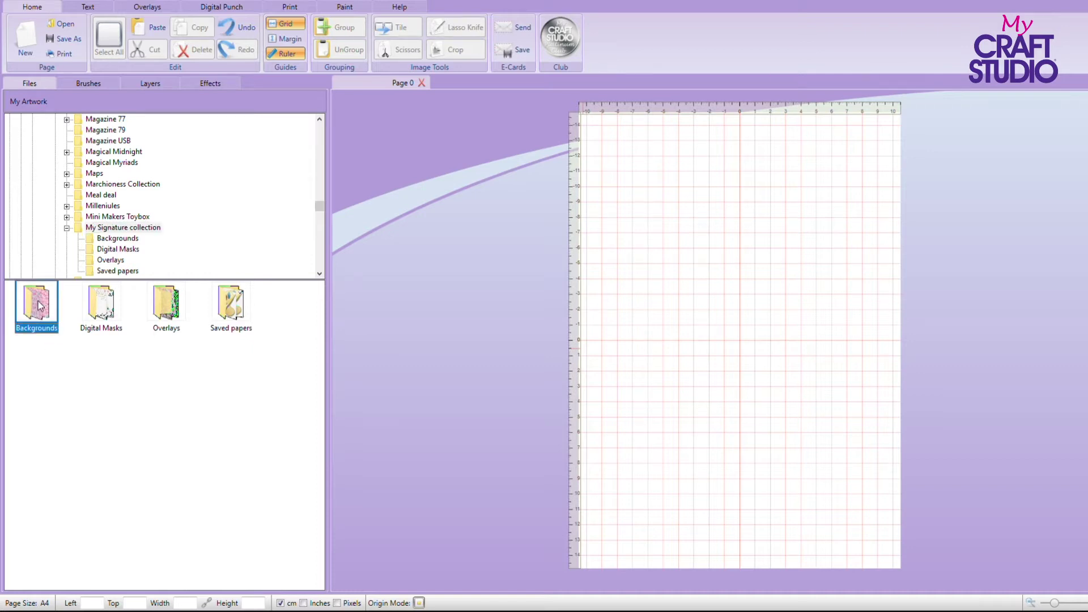
pyautogui.click(108, 239)
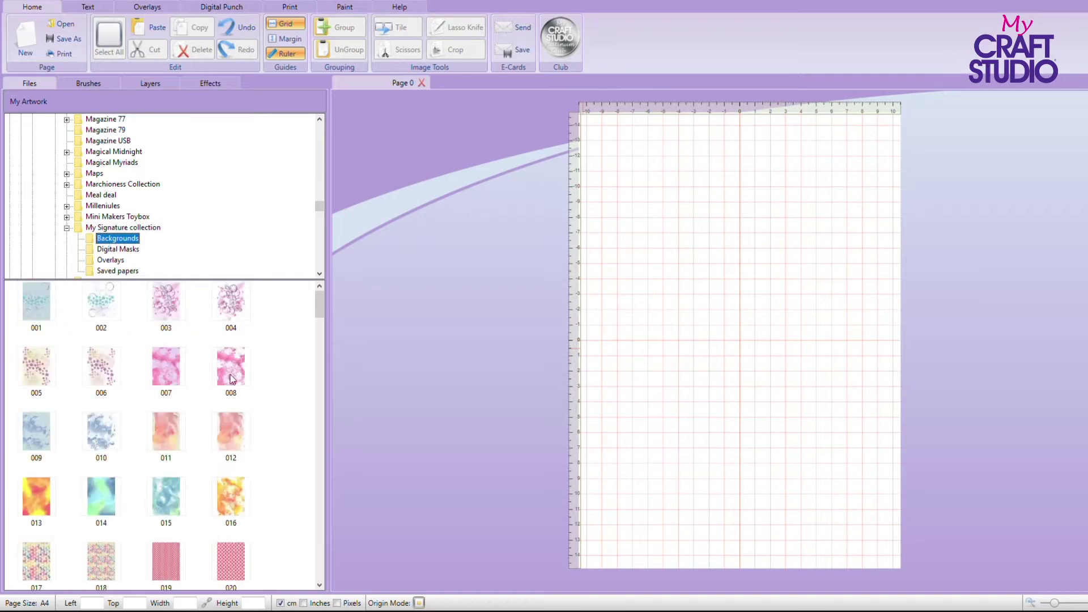
pyautogui.scroll(-3, 179, 466)
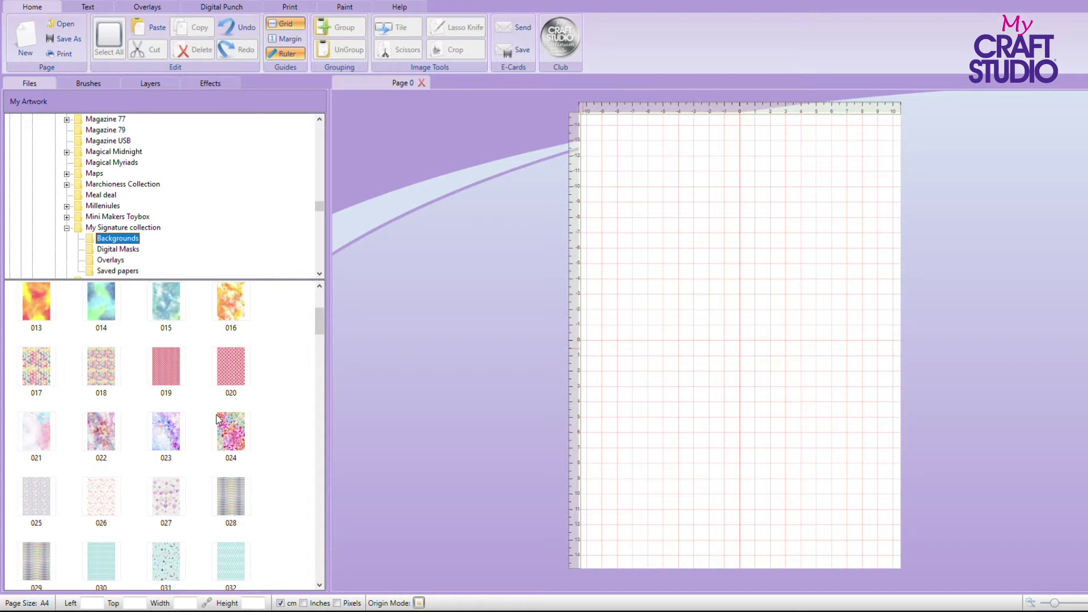
pyautogui.moveTo(97, 428); pyautogui.dragTo(679, 220)
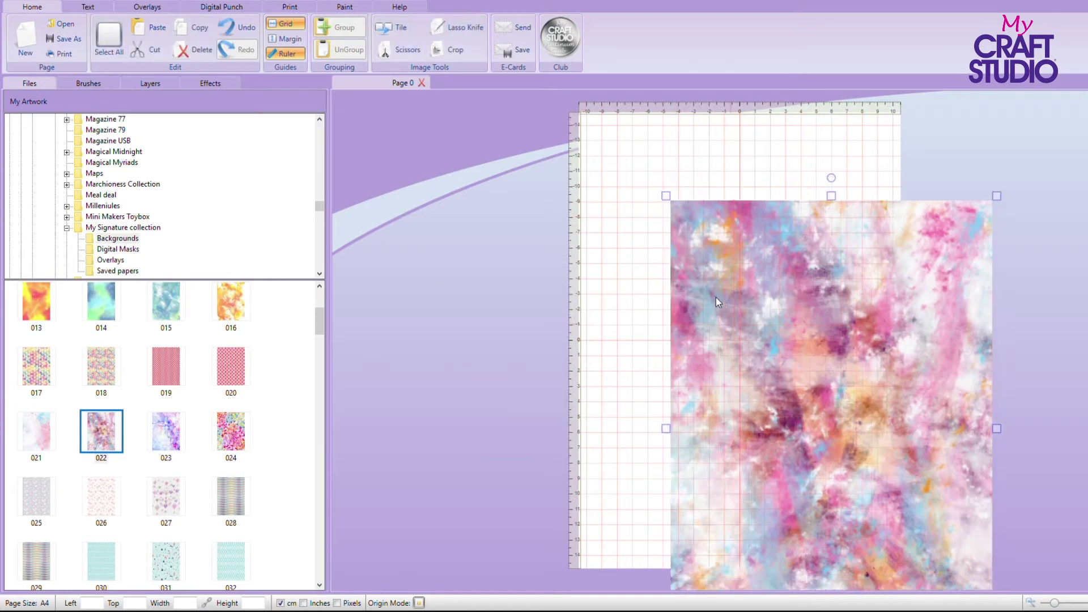
pyautogui.moveTo(716, 297); pyautogui.dragTo(633, 220)
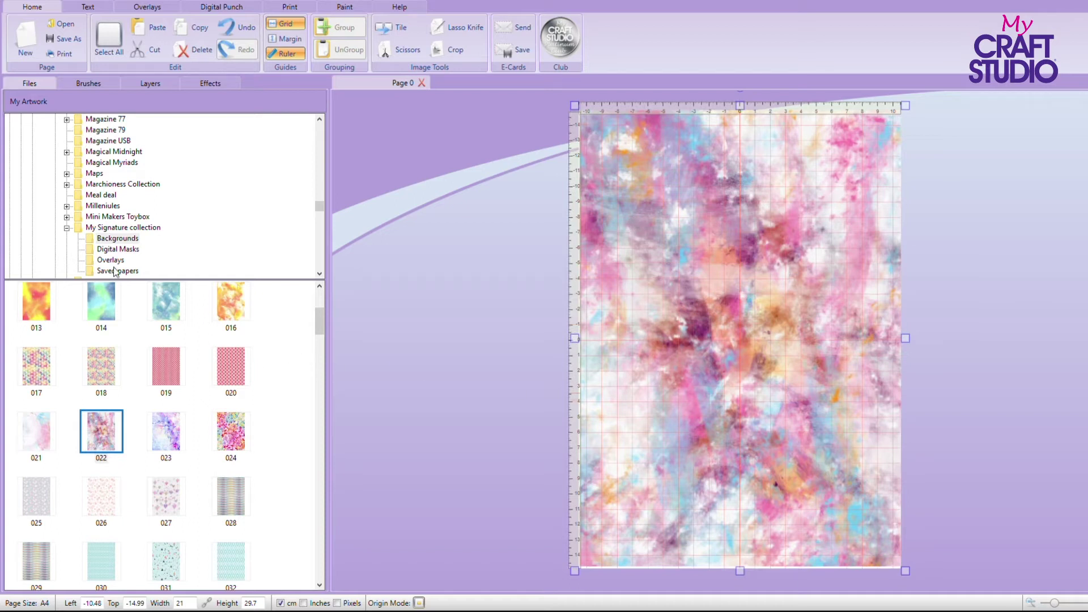
pyautogui.moveTo(663, 228); pyautogui.dragTo(696, 230)
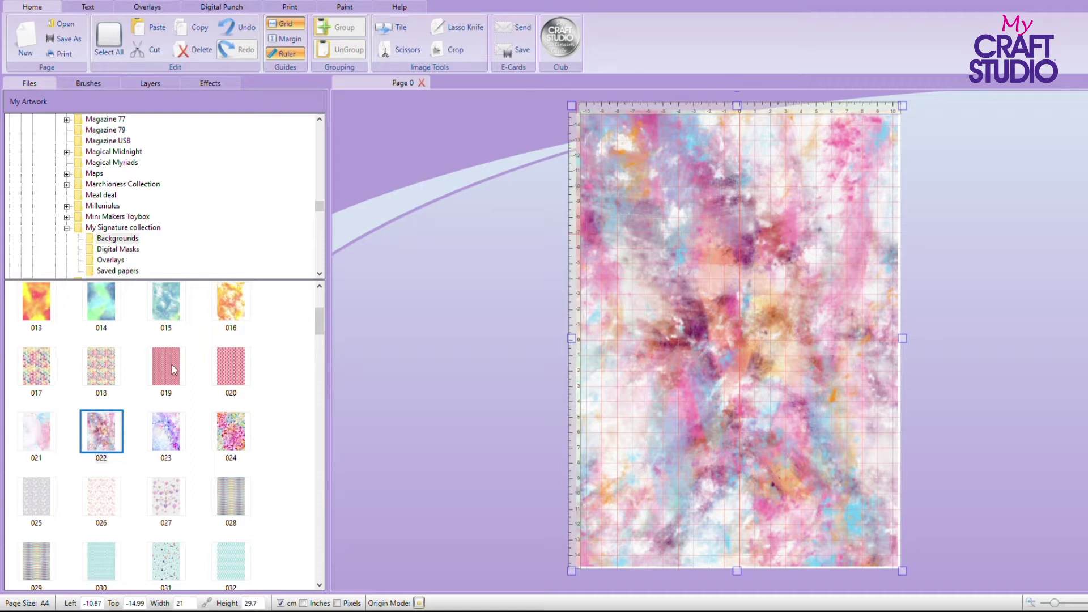
# Try red diamond paper 019 by dragging it over the page
pyautogui.moveTo(172, 367); pyautogui.dragTo(725, 224)
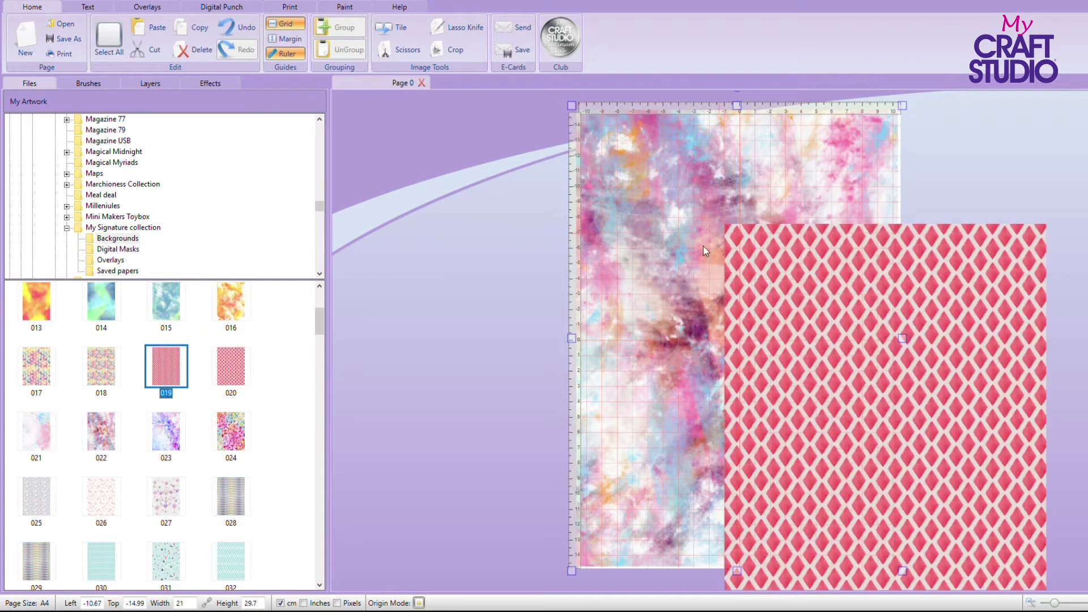
pyautogui.moveTo(797, 314); pyautogui.dragTo(486, 212)
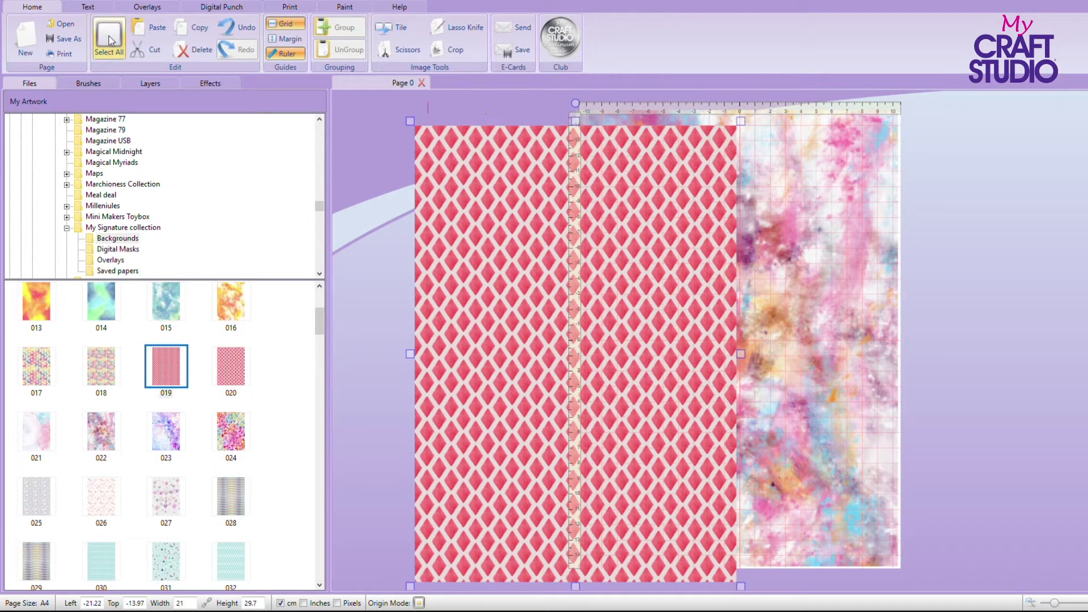
pyautogui.moveTo(604, 190); pyautogui.dragTo(537, 167)
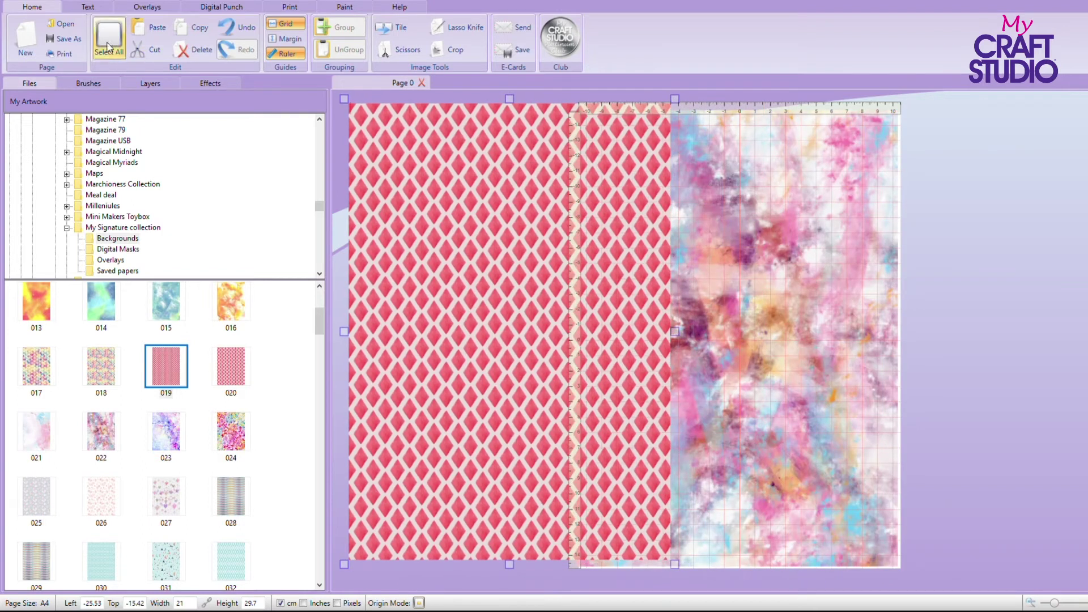
# Remove diamond paper 019 and add black-dot overlay 42 from the Overlays folder
pyautogui.click(192, 50)
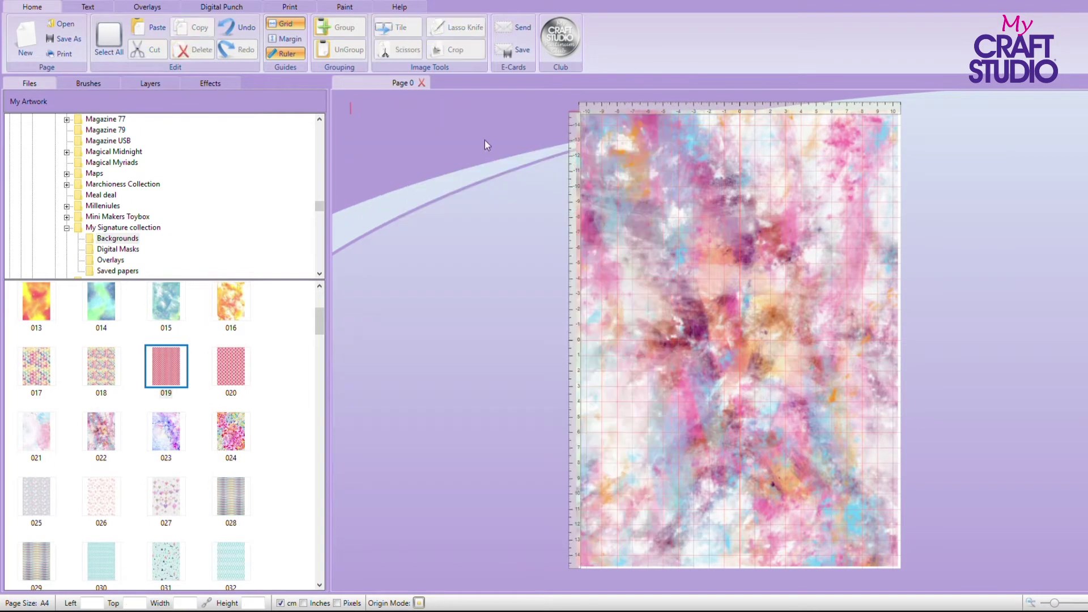
pyautogui.click(764, 257)
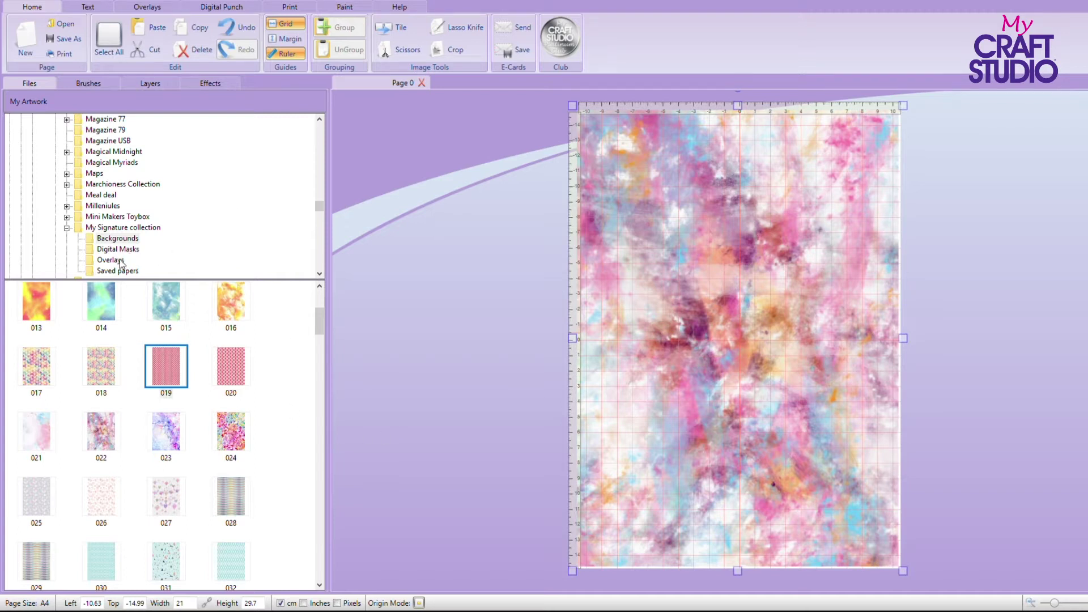
pyautogui.click(119, 261)
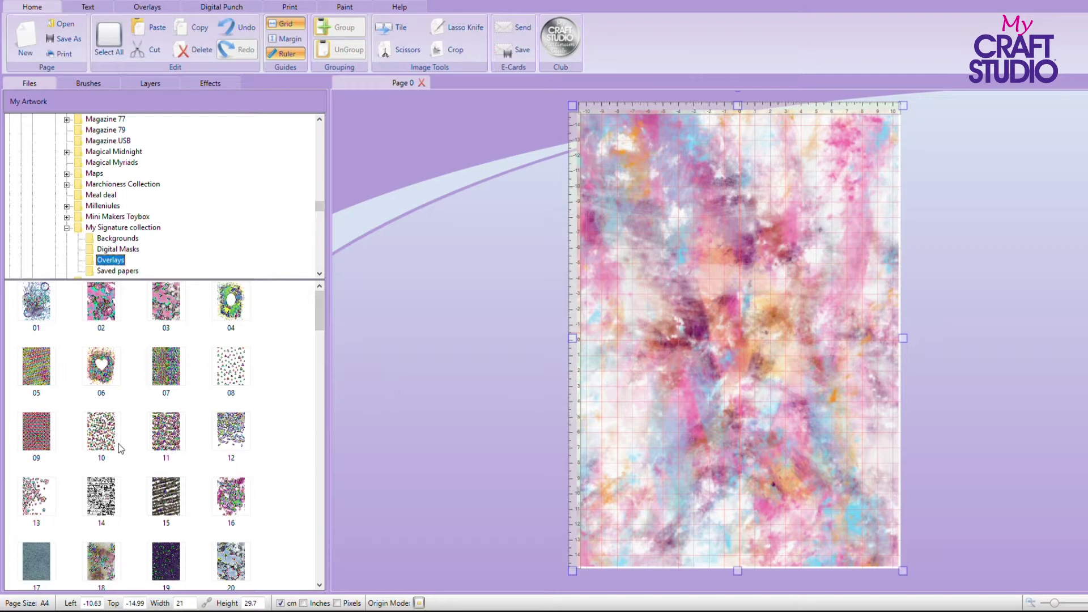
pyautogui.scroll(-3, 121, 449)
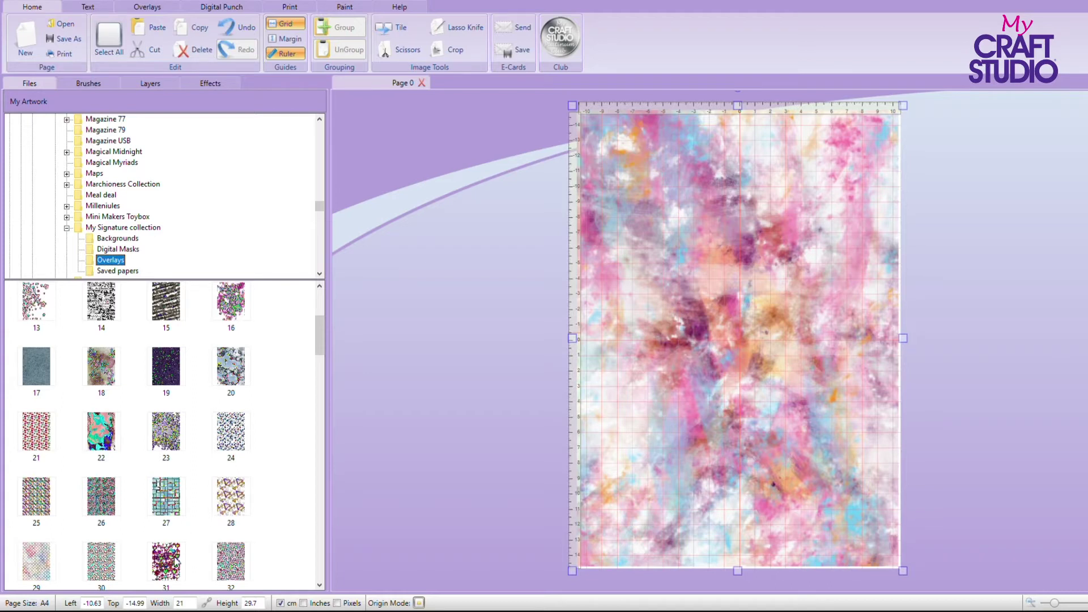
pyautogui.scroll(-1, 175, 510)
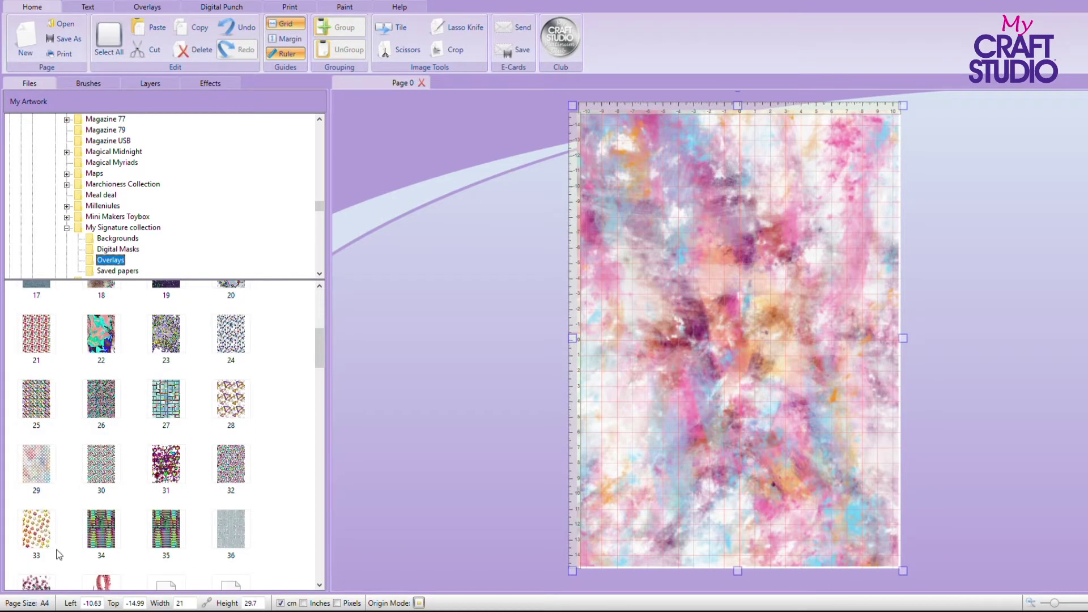
pyautogui.scroll(-2, 59, 555)
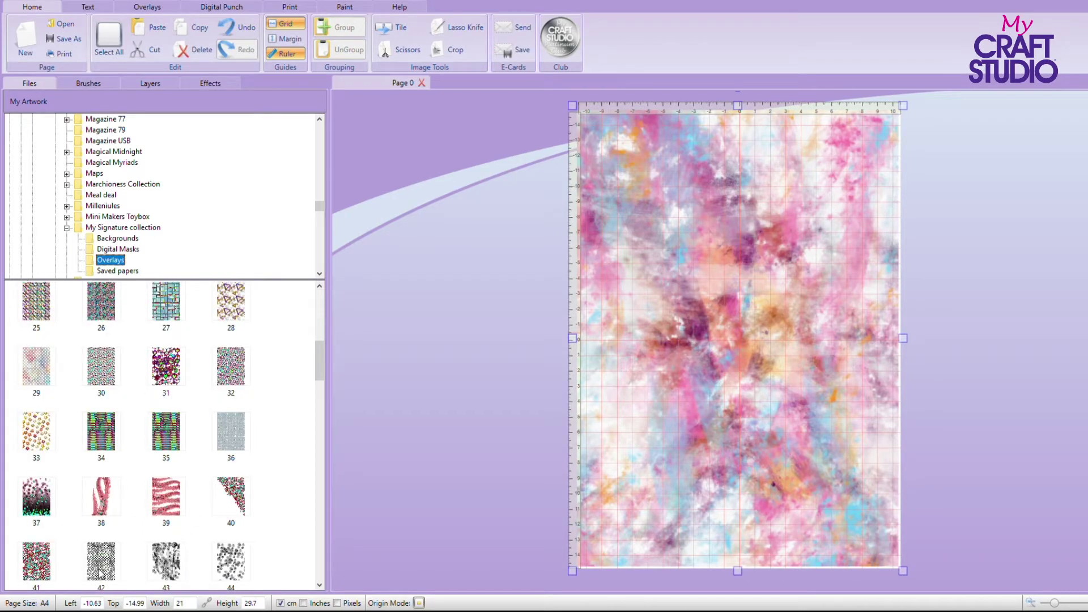
pyautogui.moveTo(104, 562); pyautogui.dragTo(696, 257)
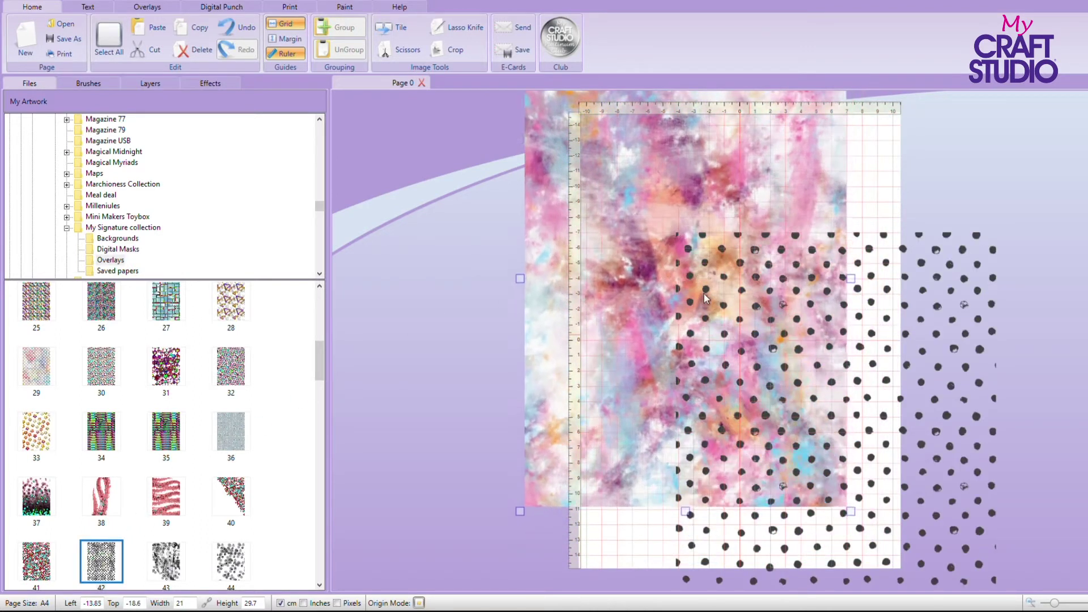
pyautogui.moveTo(927, 363); pyautogui.dragTo(881, 334)
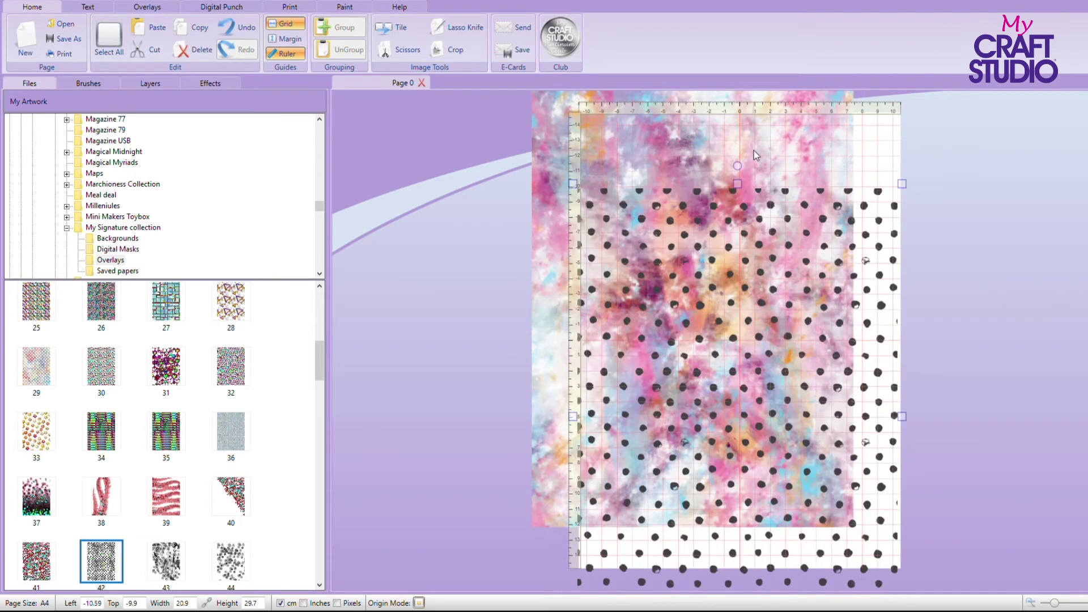
# Realign the pastel background and dot overlay 42 squarely with the page, then show Effects
pyautogui.click(740, 136)
pyautogui.moveTo(704, 147); pyautogui.dragTo(751, 187)
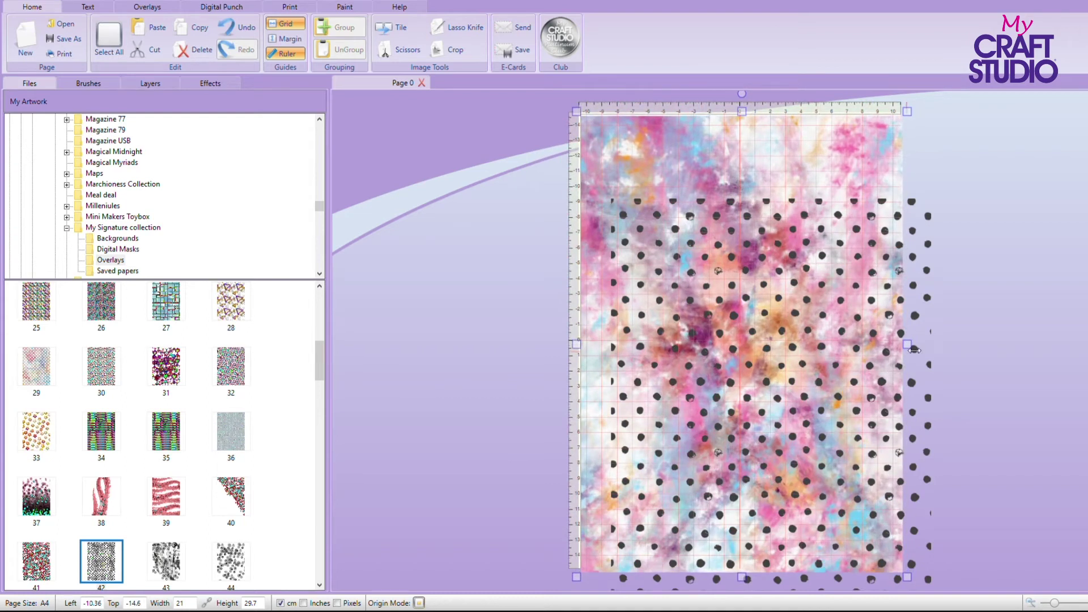
pyautogui.click(917, 342)
pyautogui.moveTo(917, 342); pyautogui.dragTo(885, 273)
pyautogui.click(207, 85)
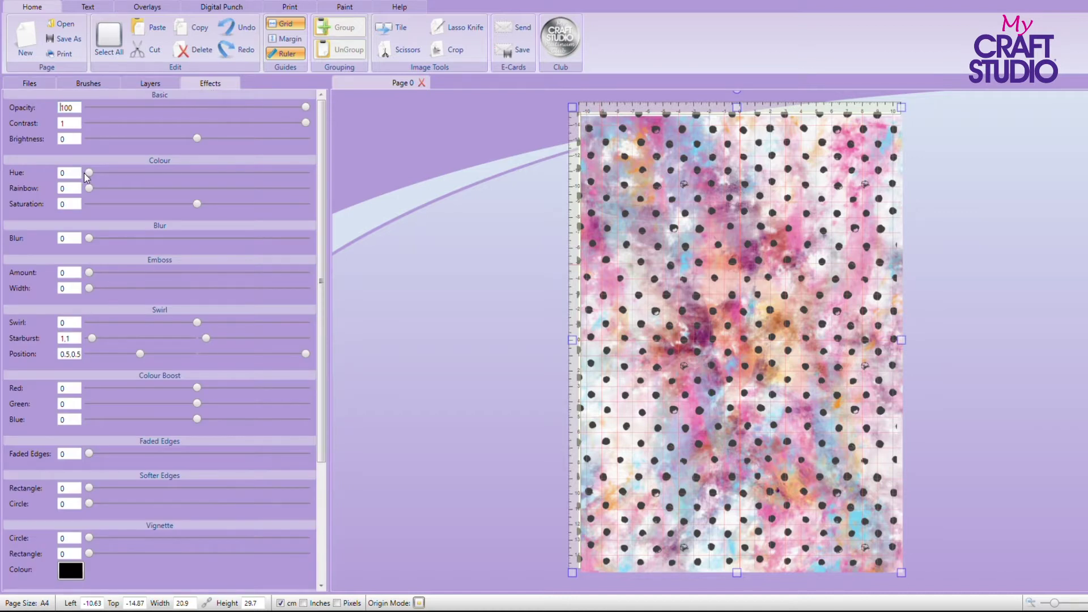
# Set the dot overlay's hue to 8 and its opacity to 61
pyautogui.moveTo(85, 173); pyautogui.dragTo(114, 180)
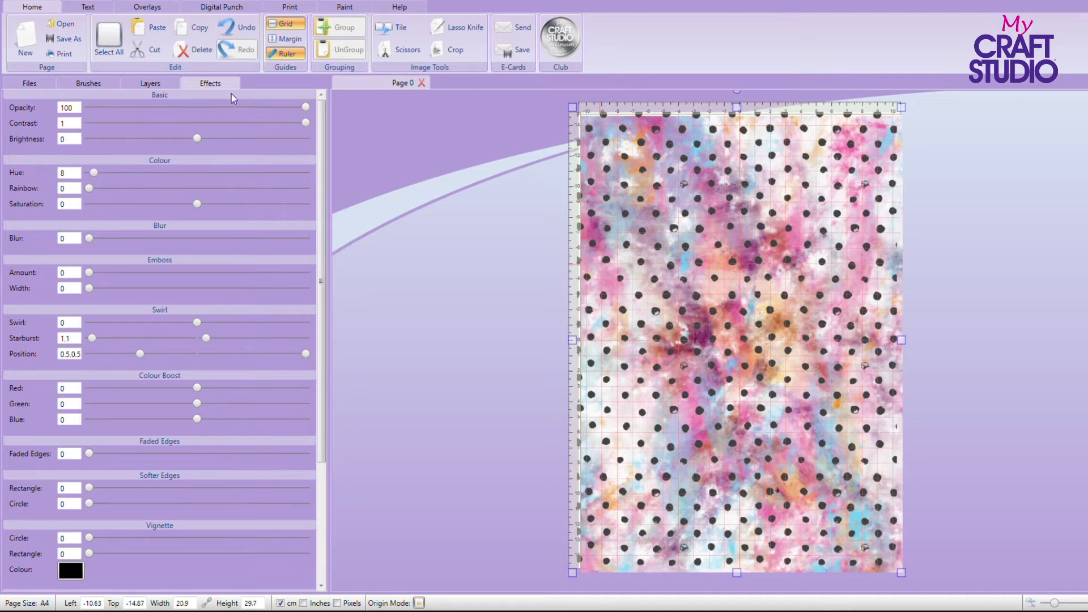
pyautogui.moveTo(306, 107); pyautogui.dragTo(247, 109)
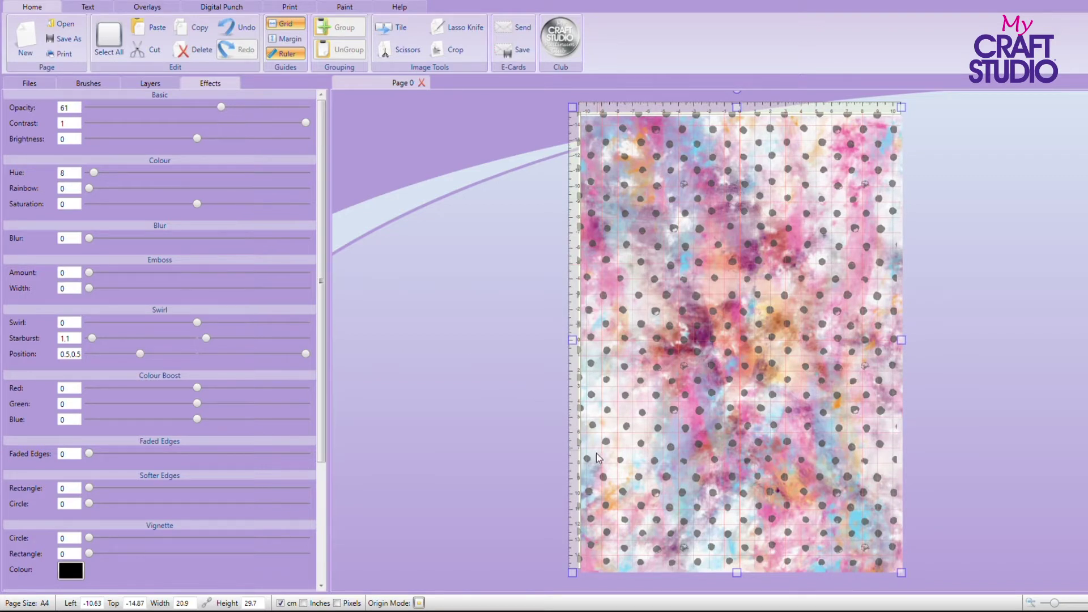
pyautogui.click(30, 83)
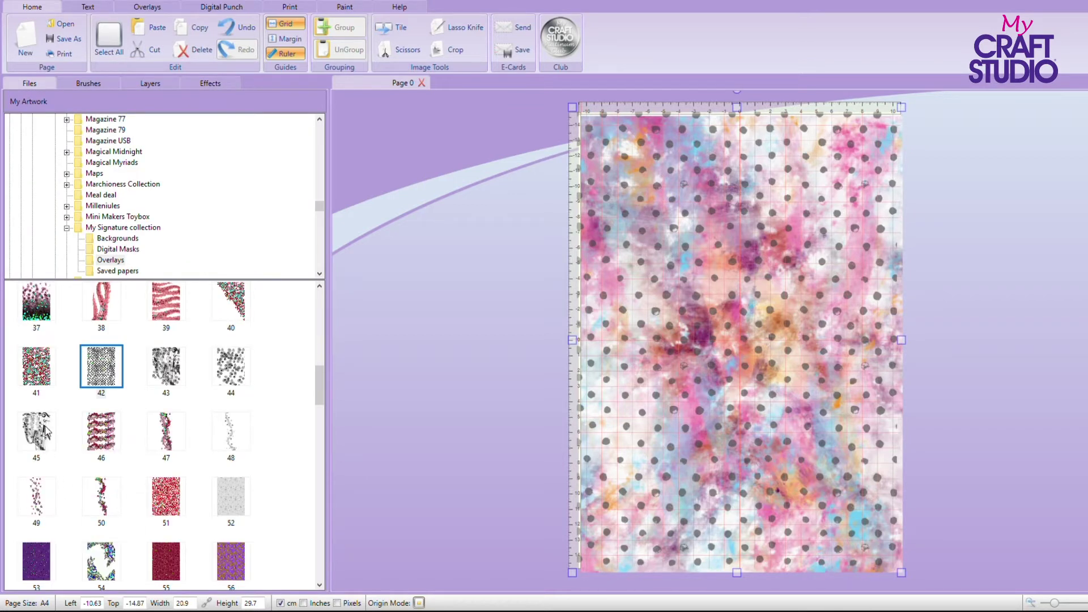
# Align music-notes overlay 45 over the page and fade it to 62 opacity
pyautogui.moveTo(39, 431); pyautogui.dragTo(742, 237)
pyautogui.moveTo(775, 327); pyautogui.dragTo(667, 256)
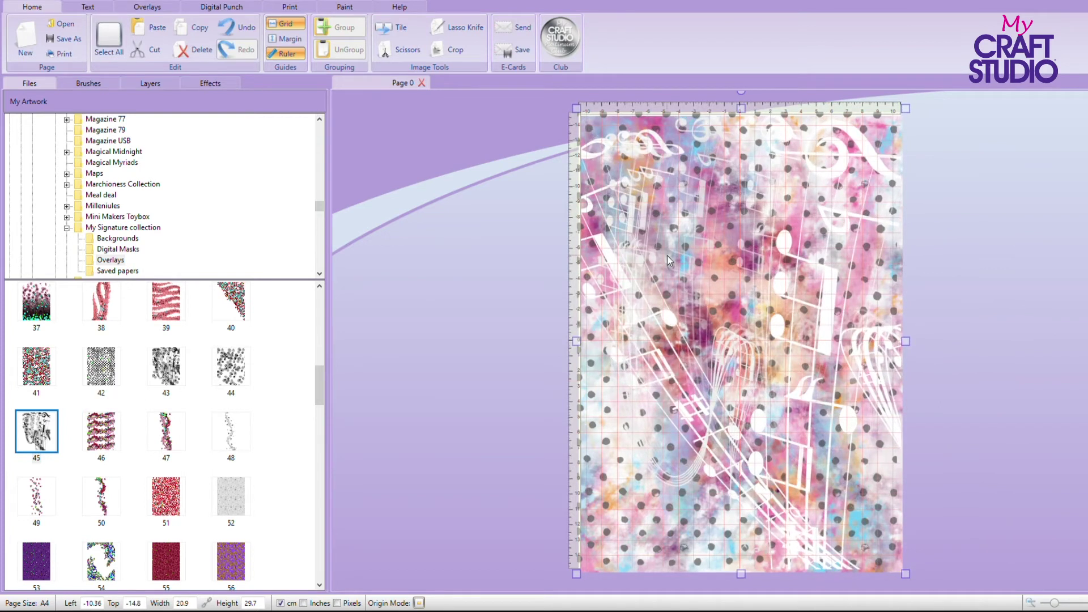
pyautogui.click(197, 86)
pyautogui.moveTo(305, 107); pyautogui.dragTo(235, 111)
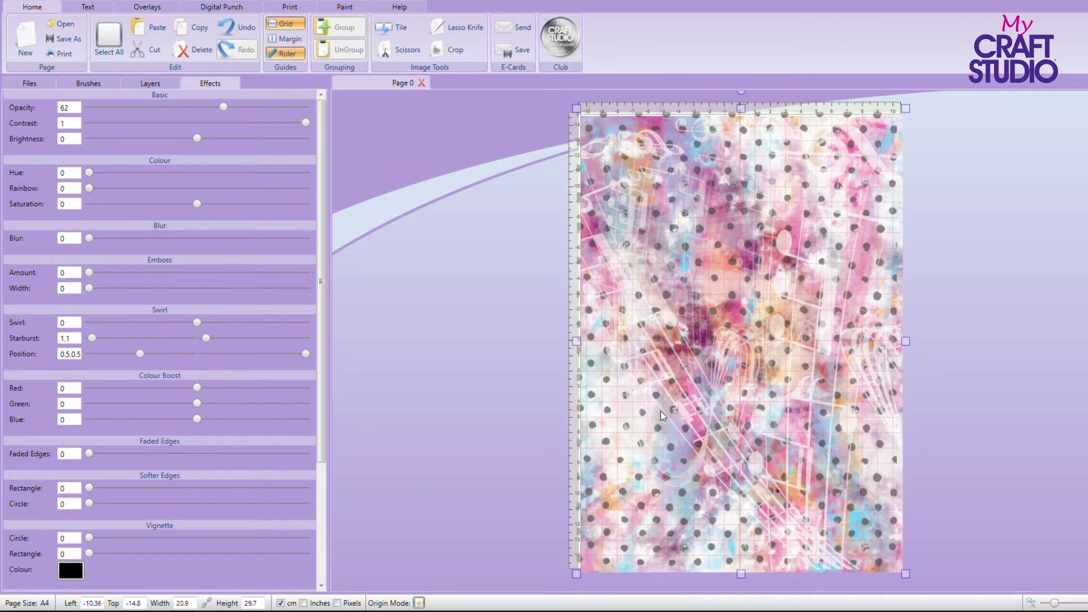
# Group all page layers, test yellow and red hue shifts, then reset hue to 0
pyautogui.click(115, 41)
pyautogui.click(339, 28)
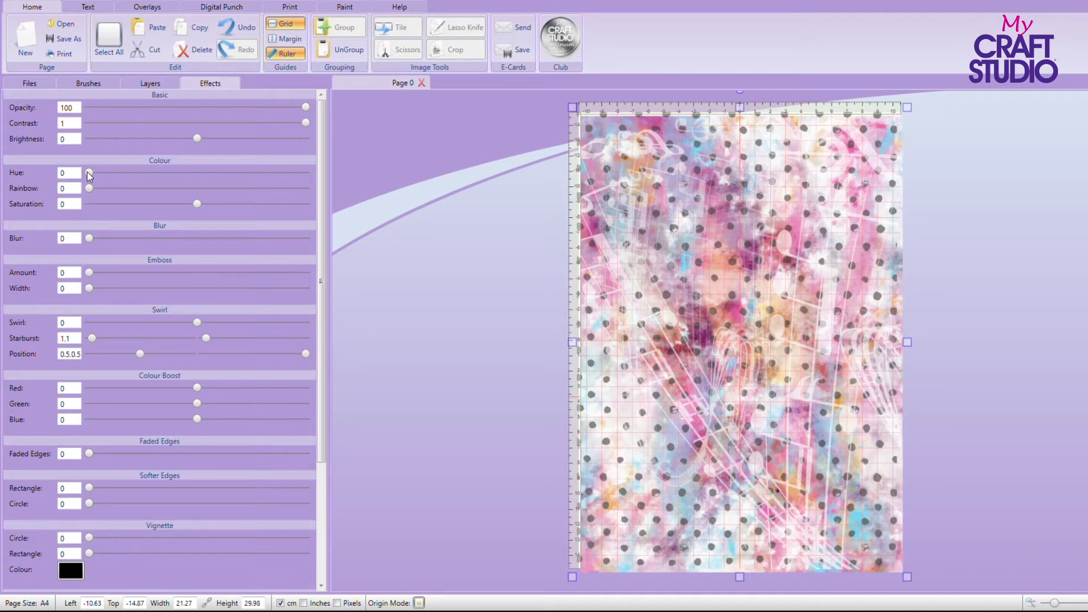
pyautogui.moveTo(89, 175); pyautogui.dragTo(116, 176)
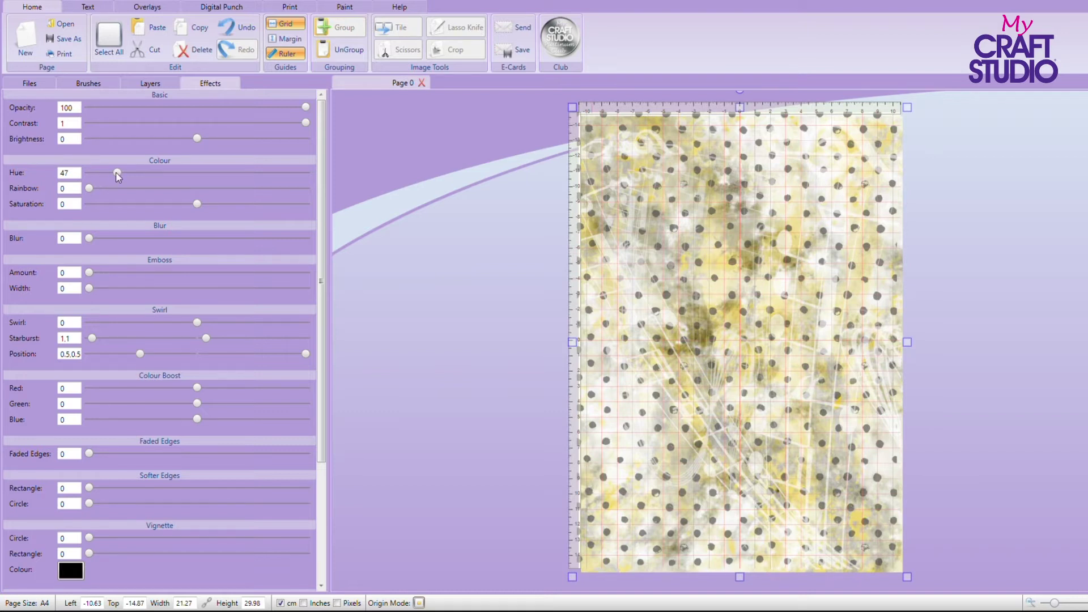
pyautogui.moveTo(124, 175); pyautogui.dragTo(243, 199)
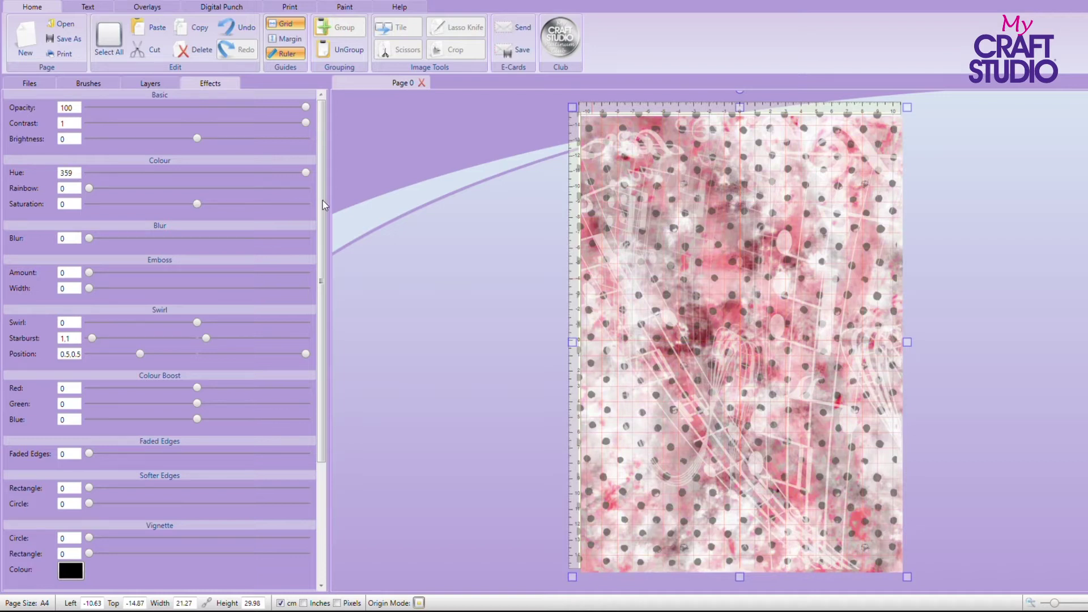
pyautogui.moveTo(271, 205); pyautogui.dragTo(83, 198)
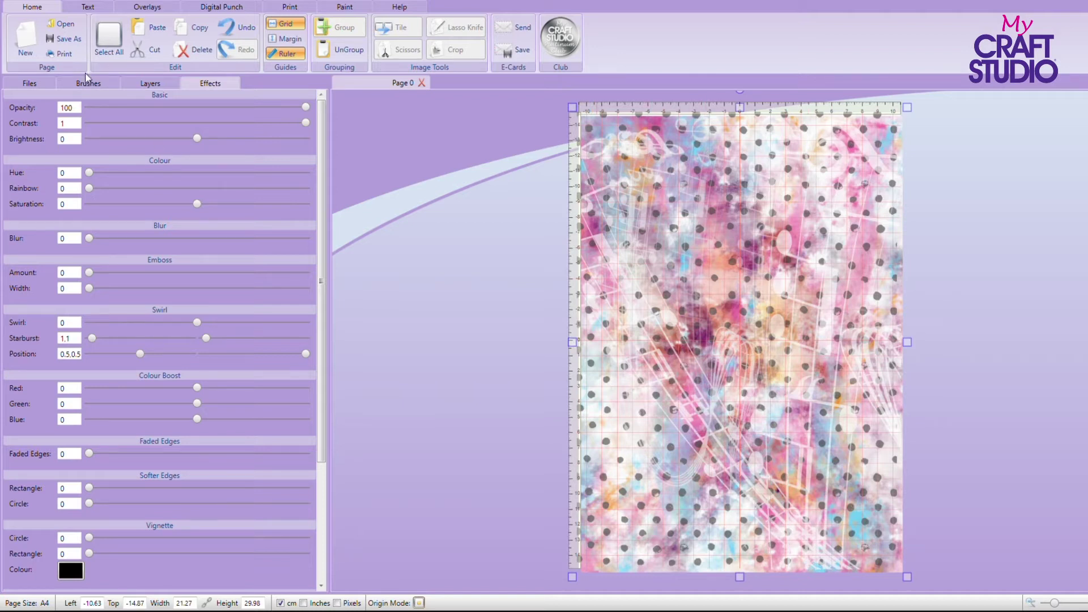
pyautogui.click(37, 85)
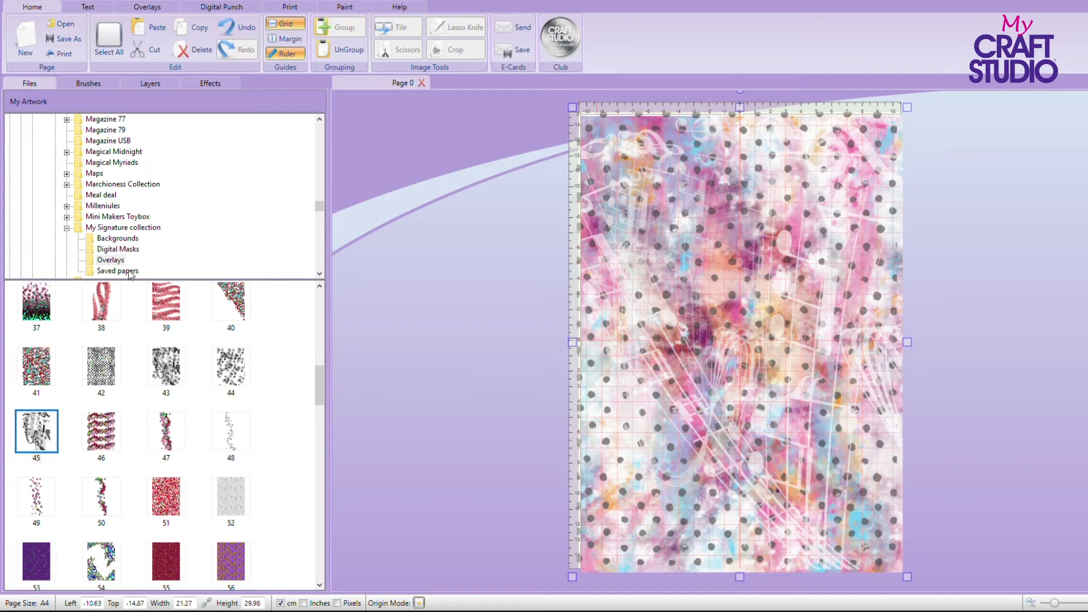
# Delete the grouped patterned paper from the page
pyautogui.moveTo(745, 306); pyautogui.dragTo(753, 300)
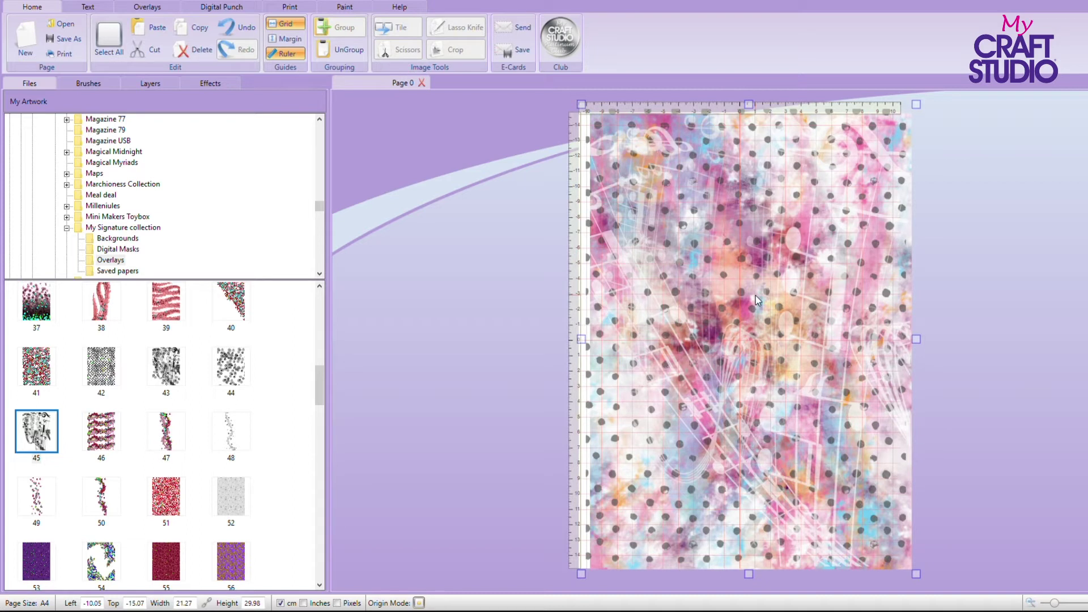
pyautogui.press('Delete')
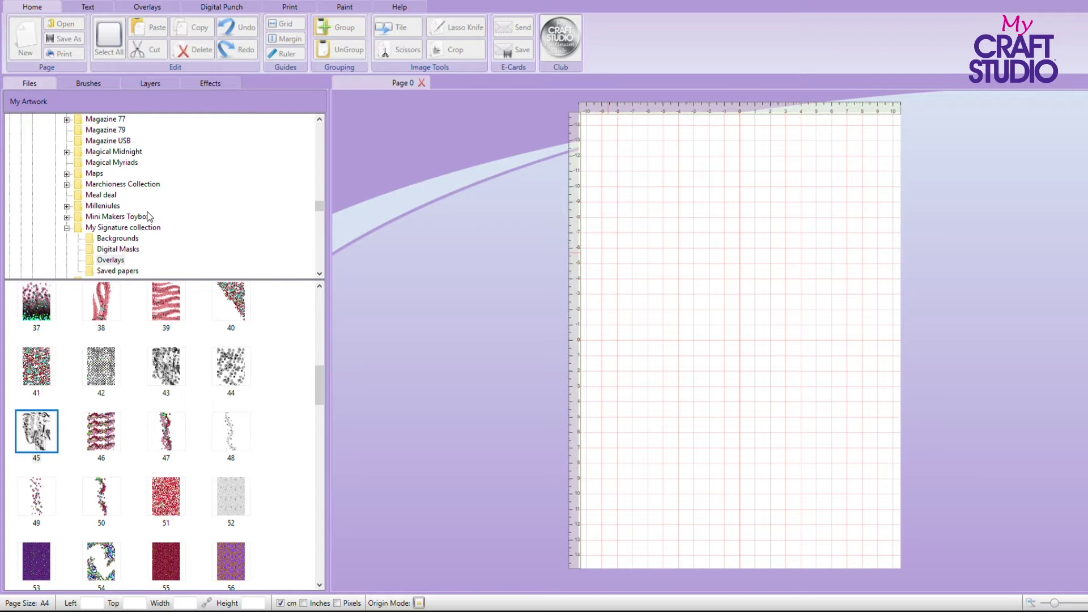
pyautogui.scroll(3, 147, 216)
pyautogui.scroll(-9, 146, 215)
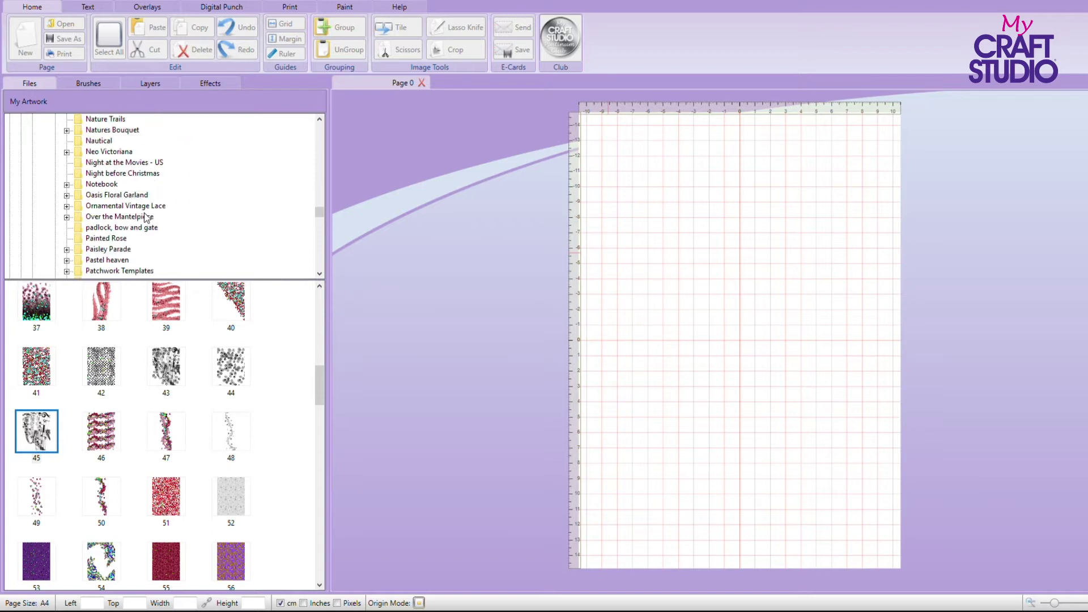
pyautogui.scroll(-2, 142, 219)
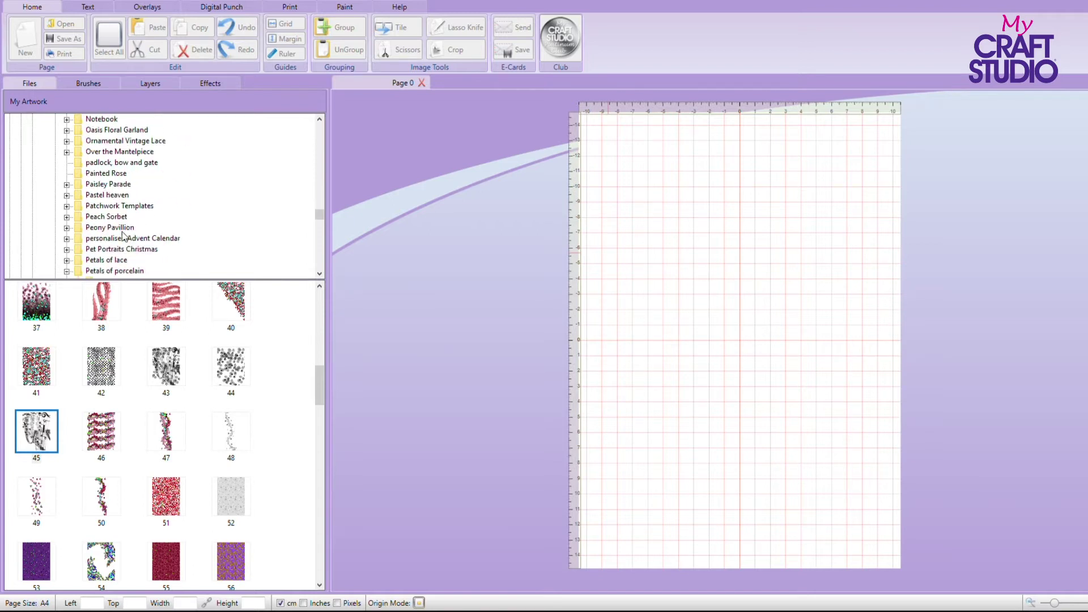
pyautogui.scroll(-1, 117, 253)
pyautogui.scroll(-1, 135, 238)
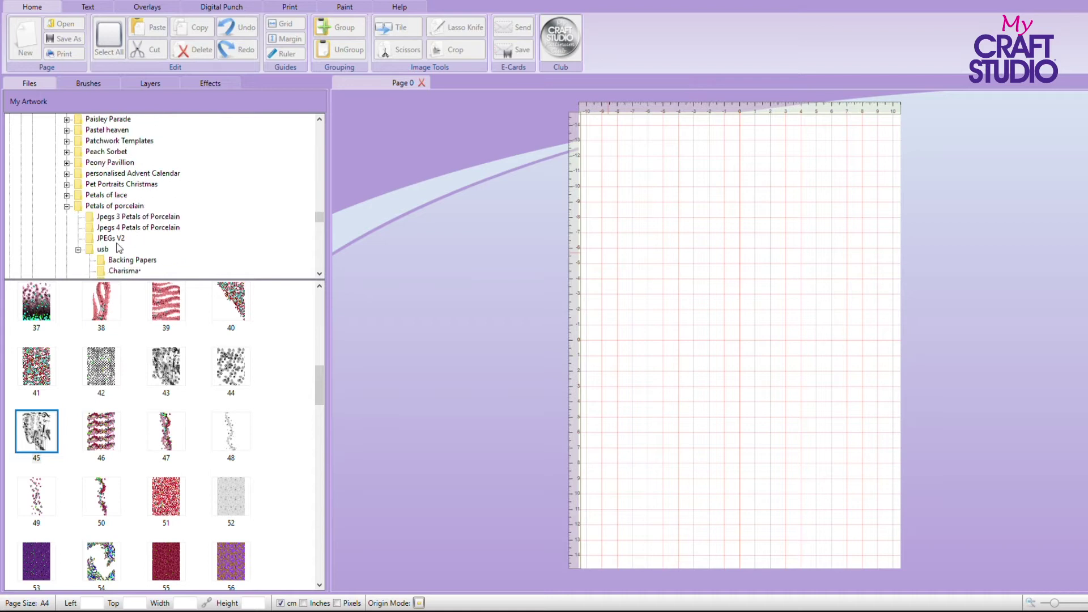
pyautogui.scroll(-1, 160, 253)
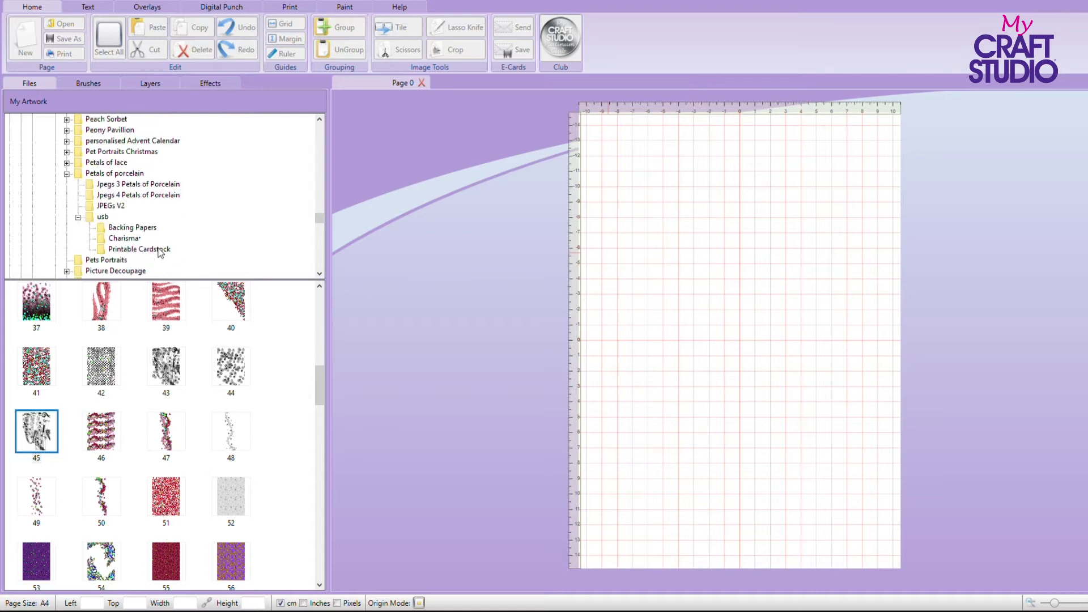
# Fit pink cardstock 001 from Printable Cardstock over the whole 21 × 29.7 cm page
pyautogui.click(140, 250)
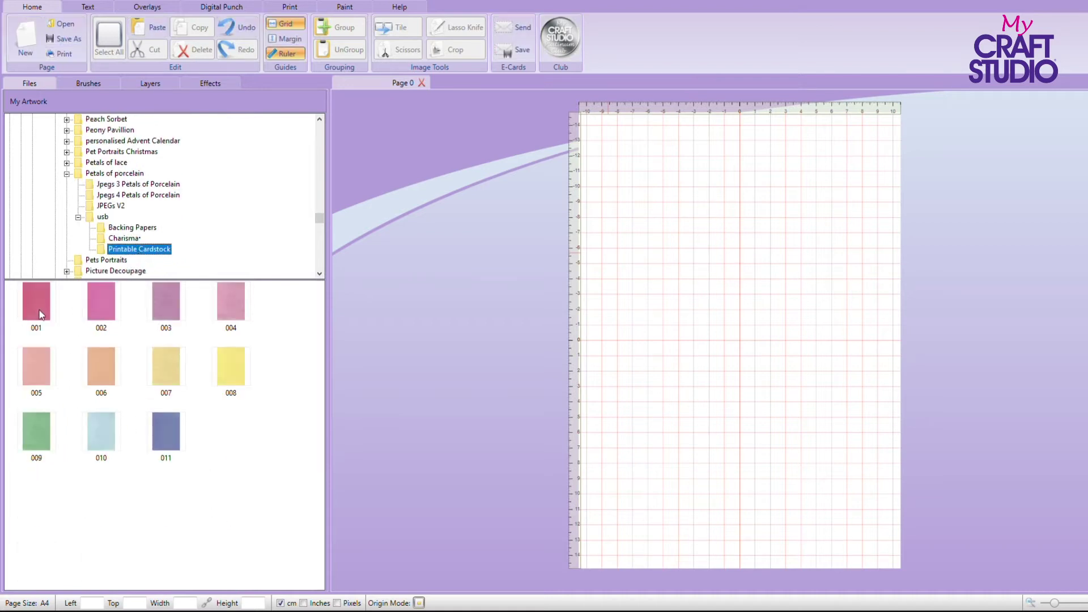
pyautogui.moveTo(40, 315); pyautogui.dragTo(725, 258)
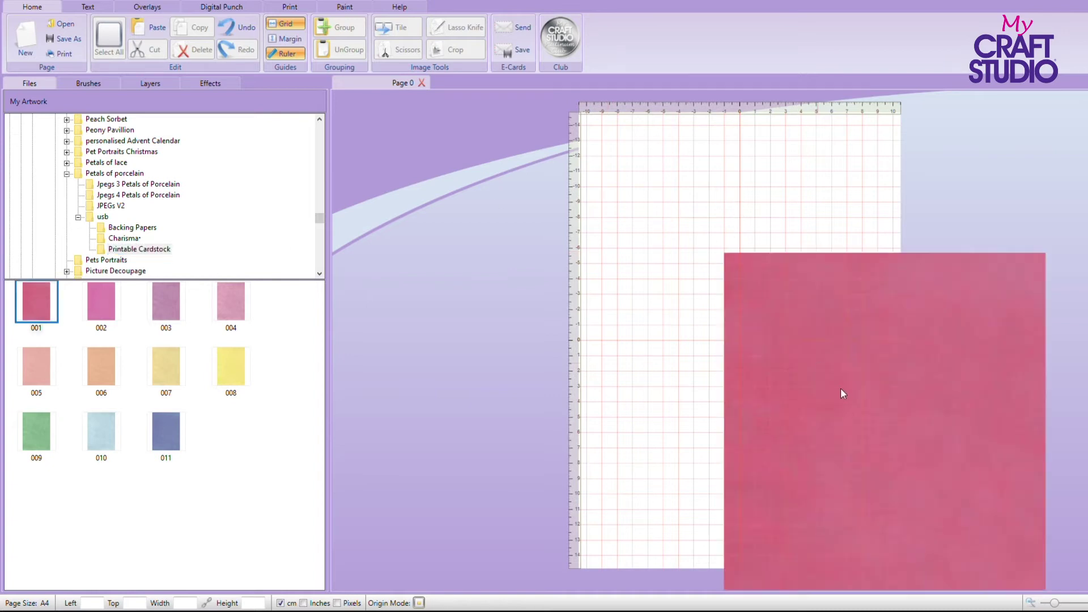
pyautogui.moveTo(843, 392); pyautogui.dragTo(697, 253)
pyautogui.scroll(4, 81, 225)
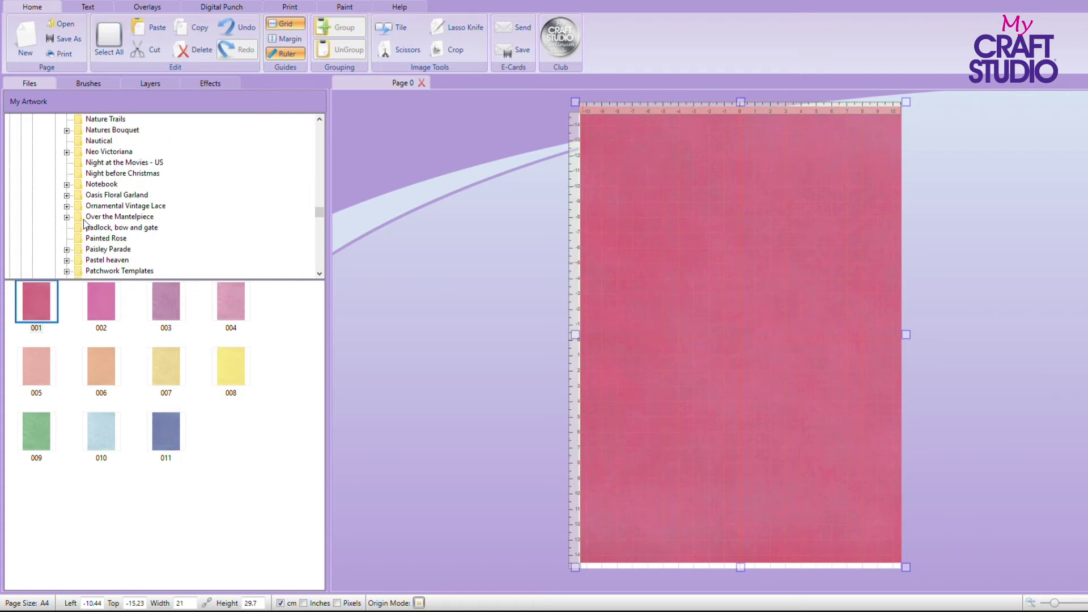
pyautogui.scroll(3, 84, 230)
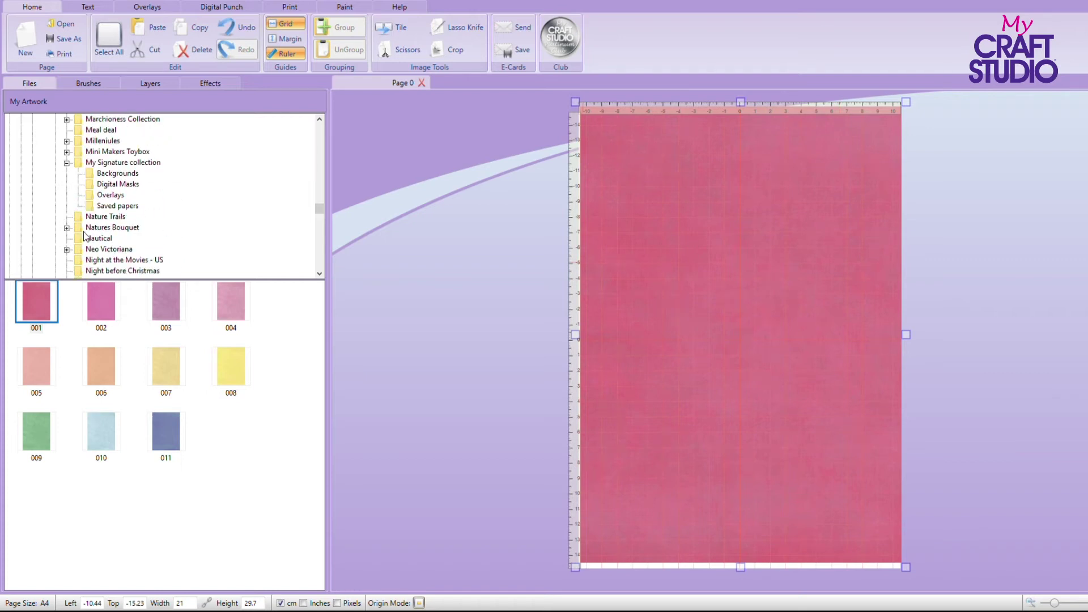
# Add triangle-star mask 03 from Digital Masks, placing stars at upper right and bottom
pyautogui.click(116, 184)
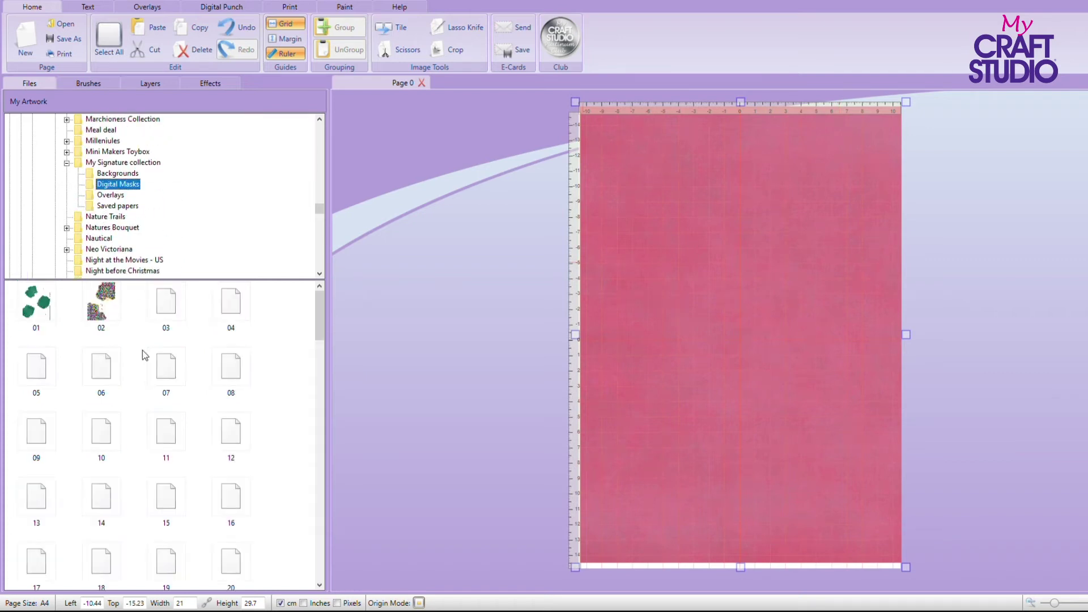
pyautogui.moveTo(164, 303); pyautogui.dragTo(658, 239)
pyautogui.moveTo(747, 346)
pyautogui.mouseDown()
pyautogui.moveTo(725, 283)
pyautogui.moveTo(743, 325)
pyautogui.mouseUp()
pyautogui.moveTo(823, 591); pyautogui.dragTo(806, 560)
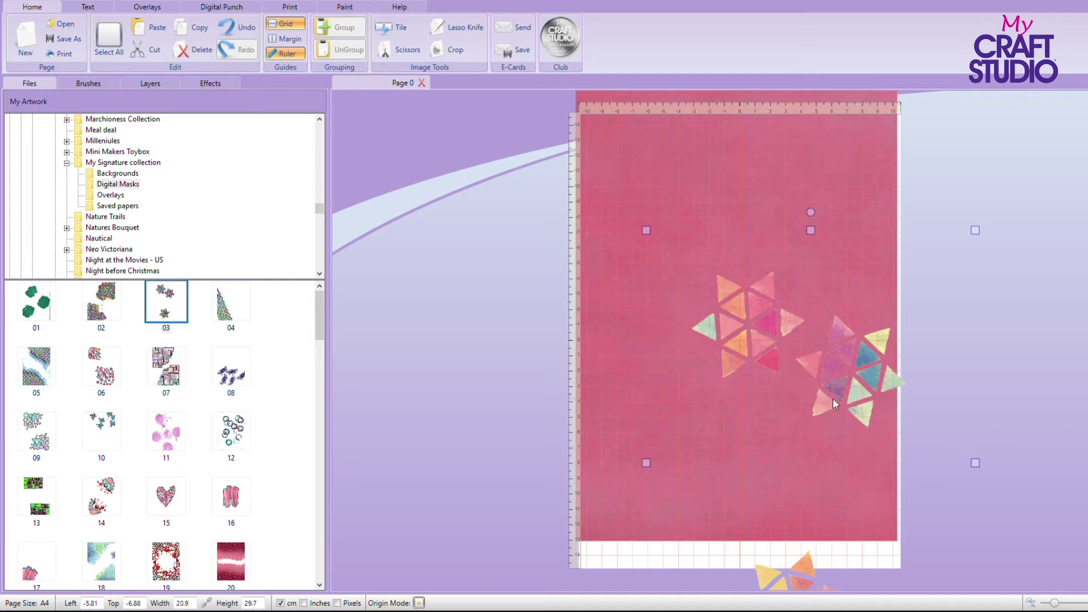
pyautogui.moveTo(833, 403); pyautogui.dragTo(781, 265)
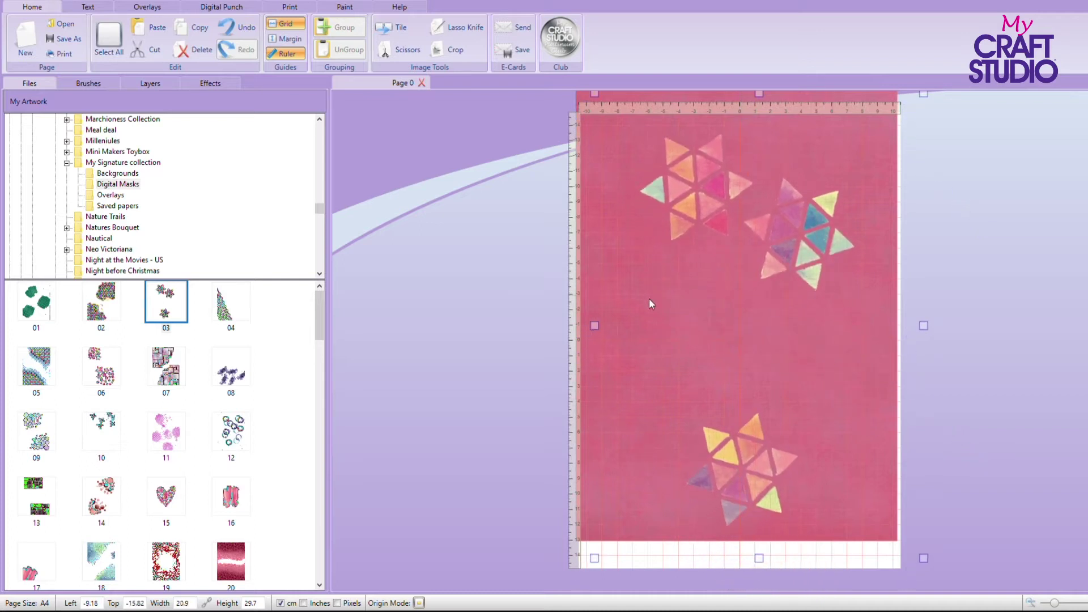
pyautogui.moveTo(653, 399); pyautogui.dragTo(796, 397)
pyautogui.moveTo(623, 379); pyautogui.dragTo(632, 399)
pyautogui.moveTo(903, 370); pyautogui.dragTo(814, 362)
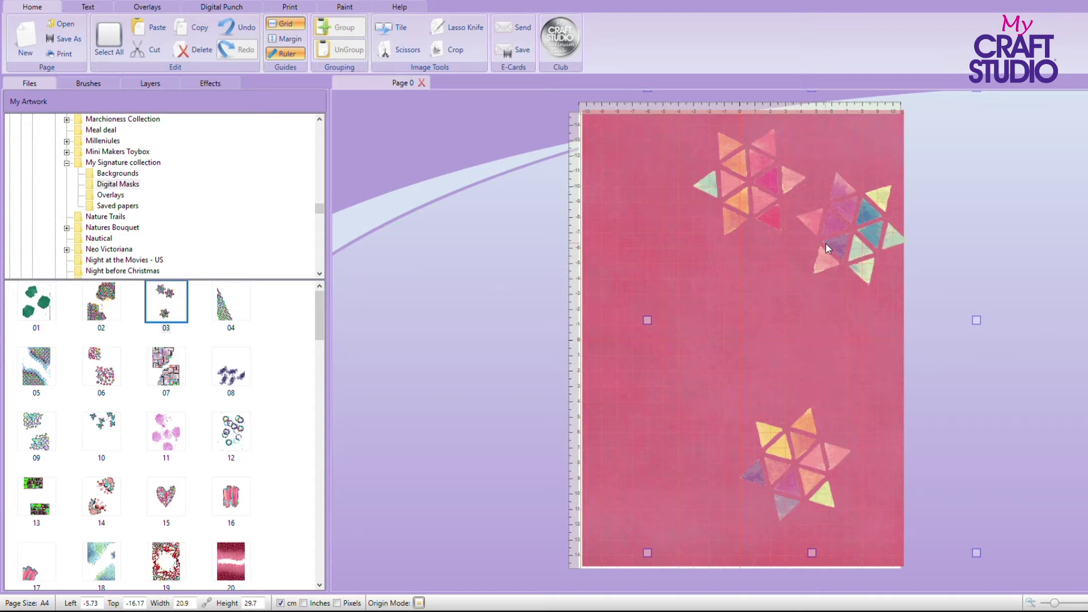
pyautogui.moveTo(825, 244)
pyautogui.mouseDown()
pyautogui.moveTo(744, 234)
pyautogui.moveTo(759, 236)
pyautogui.moveTo(754, 263)
pyautogui.moveTo(803, 240)
pyautogui.moveTo(818, 263)
pyautogui.mouseUp()
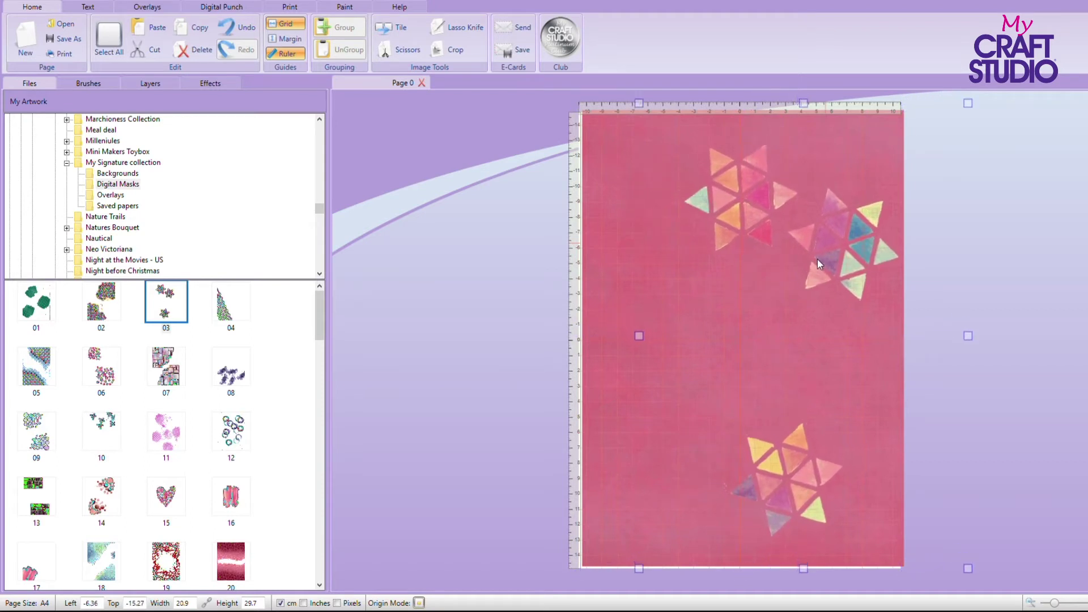
# Try the hearts mask, then add scattered-circles mask 12 to the page
pyautogui.click(163, 497)
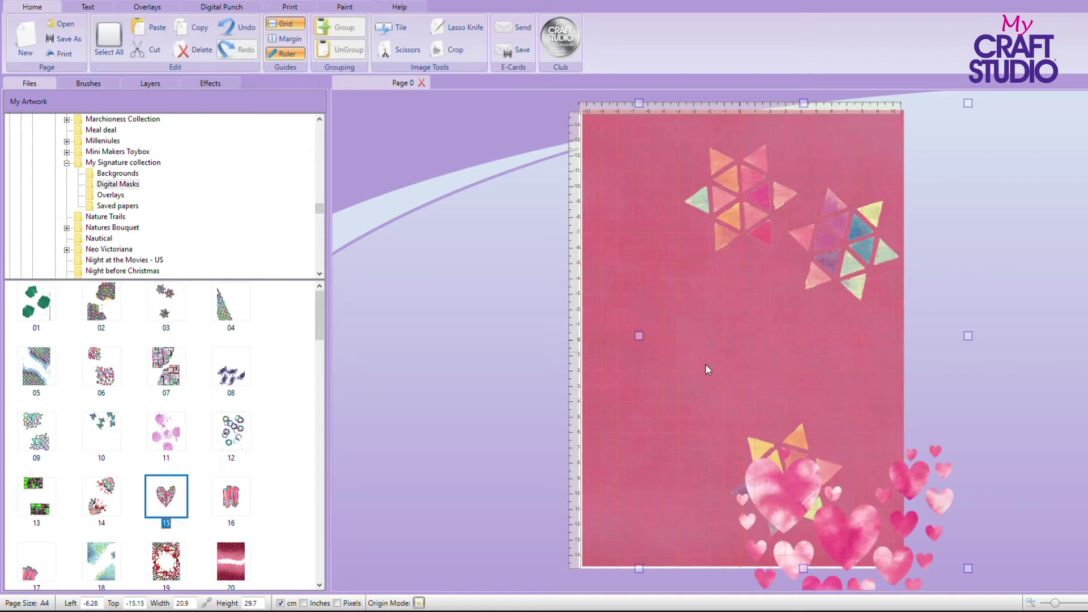
pyautogui.moveTo(784, 522); pyautogui.dragTo(517, 325)
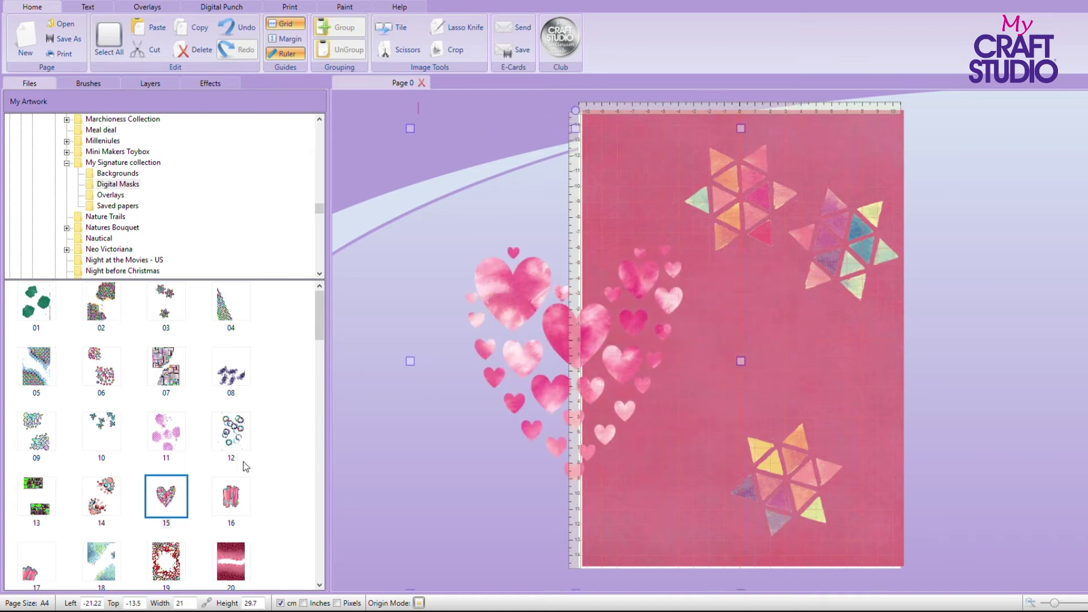
pyautogui.click(232, 430)
pyautogui.click(705, 319)
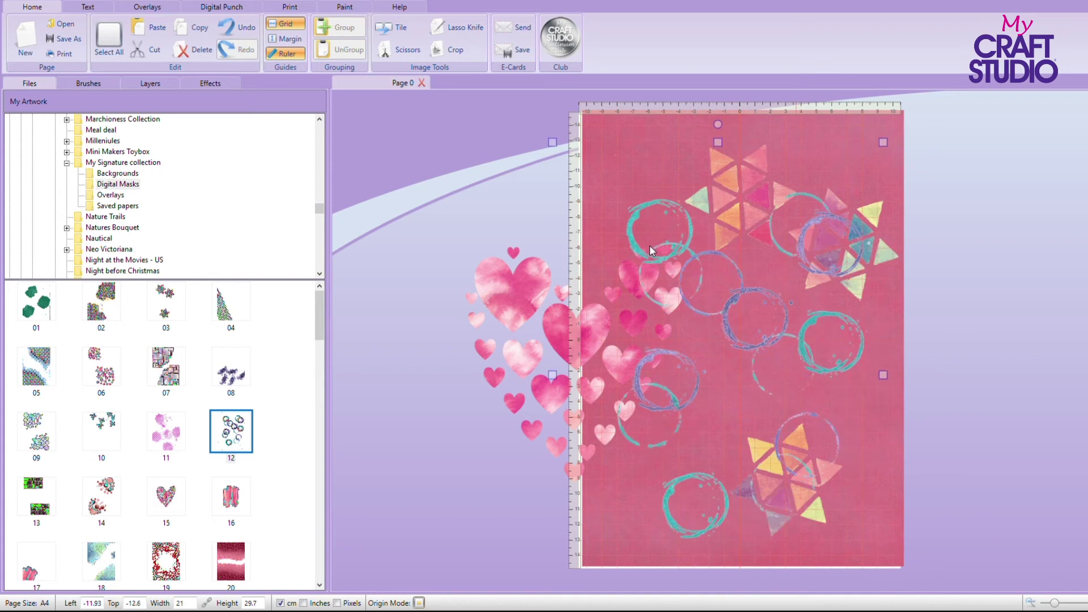
pyautogui.moveTo(532, 336); pyautogui.dragTo(453, 333)
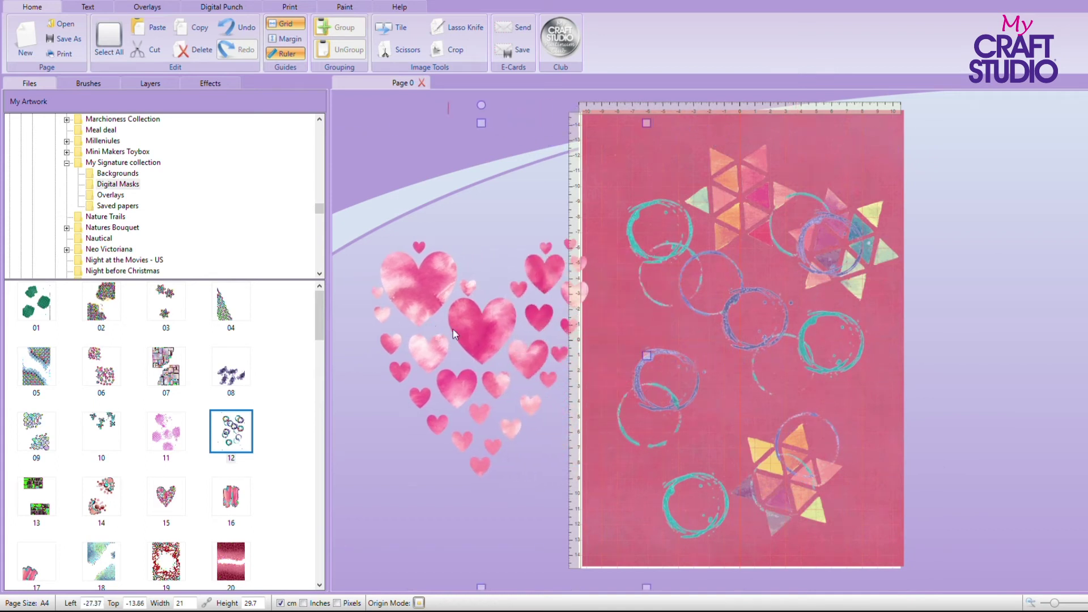
pyautogui.moveTo(462, 372); pyautogui.dragTo(586, 434)
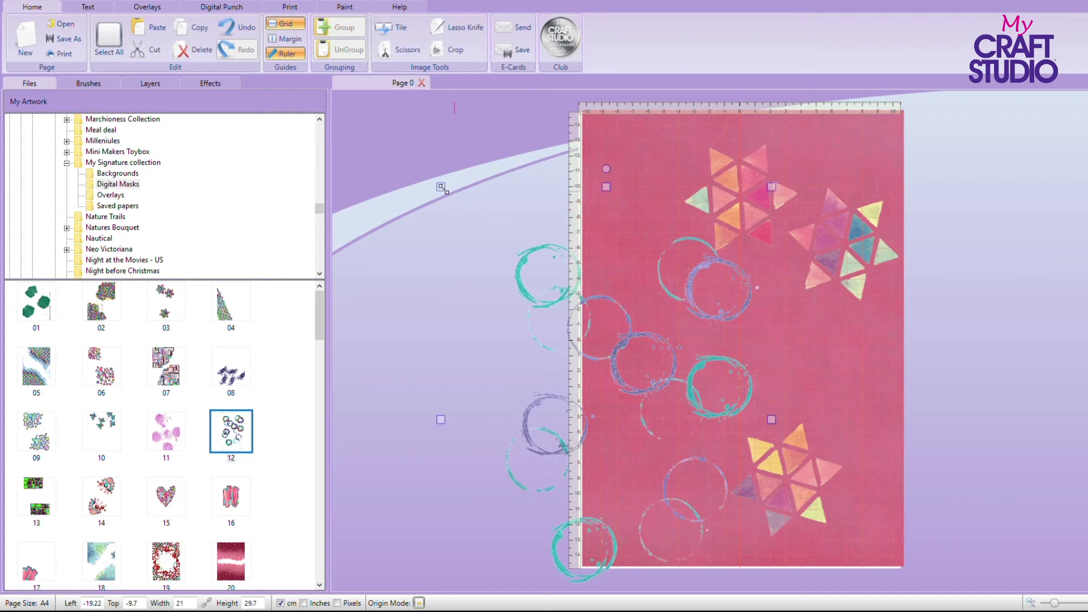
# Resize circles mask 12 to 15 × 21.22 cm, reposition it, and slightly enlarge the triangle stars
pyautogui.moveTo(441, 187); pyautogui.dragTo(533, 318)
pyautogui.moveTo(704, 478); pyautogui.dragTo(729, 371)
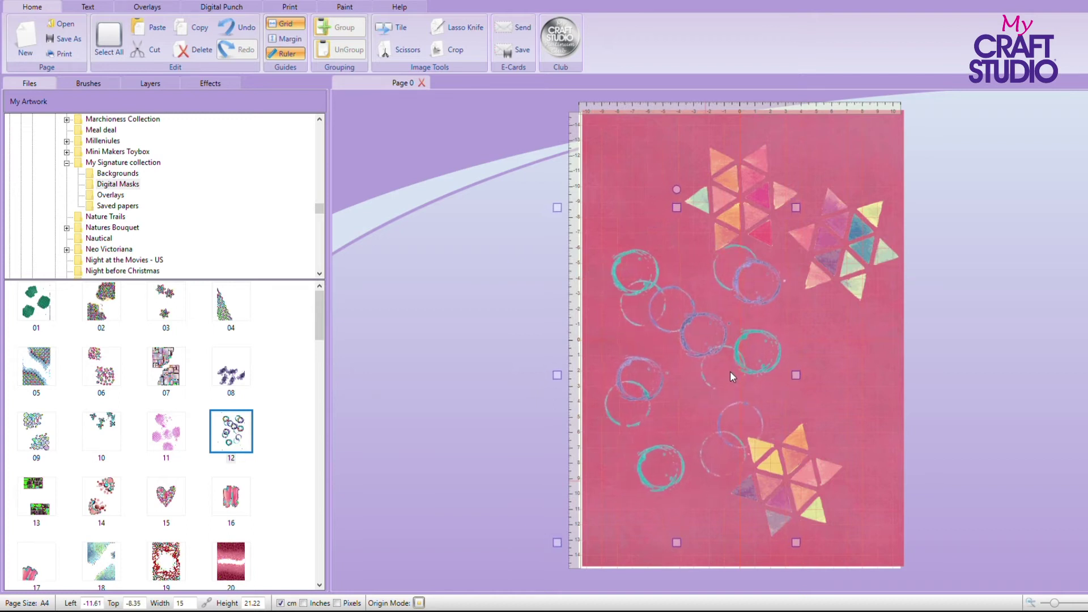
pyautogui.click(859, 258)
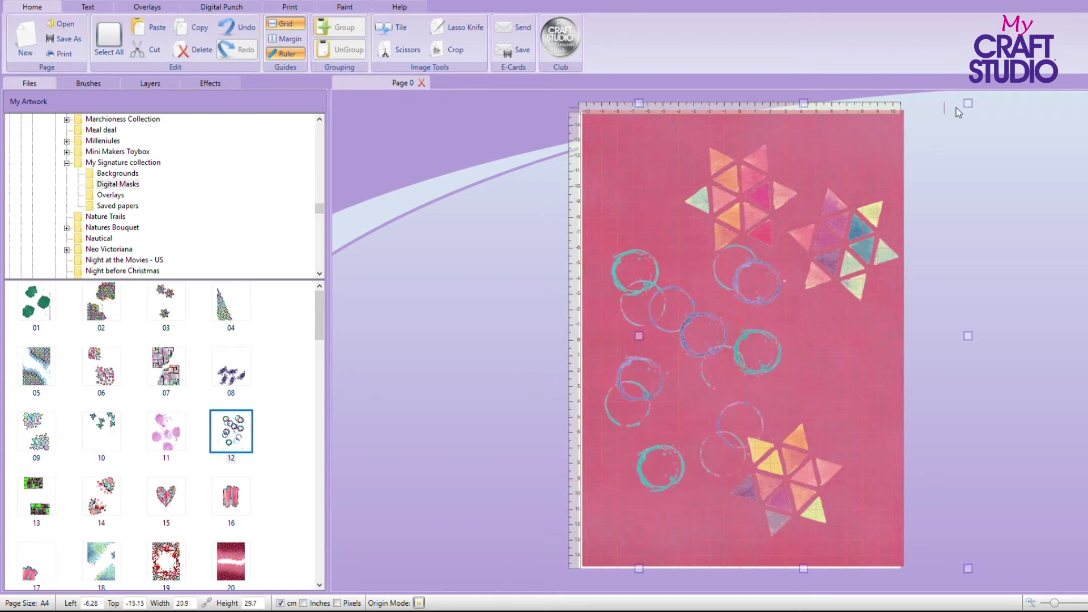
pyautogui.moveTo(968, 103); pyautogui.dragTo(990, 70)
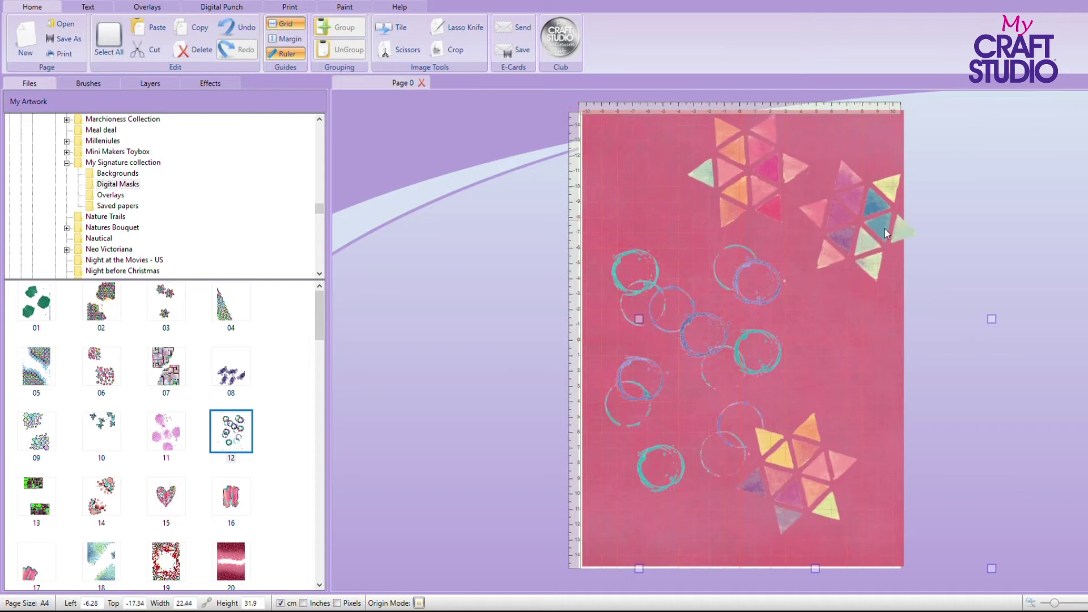
pyautogui.moveTo(866, 234)
pyautogui.mouseDown()
pyautogui.moveTo(845, 228)
pyautogui.moveTo(851, 240)
pyautogui.mouseUp()
pyautogui.moveTo(716, 344)
pyautogui.mouseDown()
pyautogui.moveTo(735, 332)
pyautogui.moveTo(720, 324)
pyautogui.mouseUp()
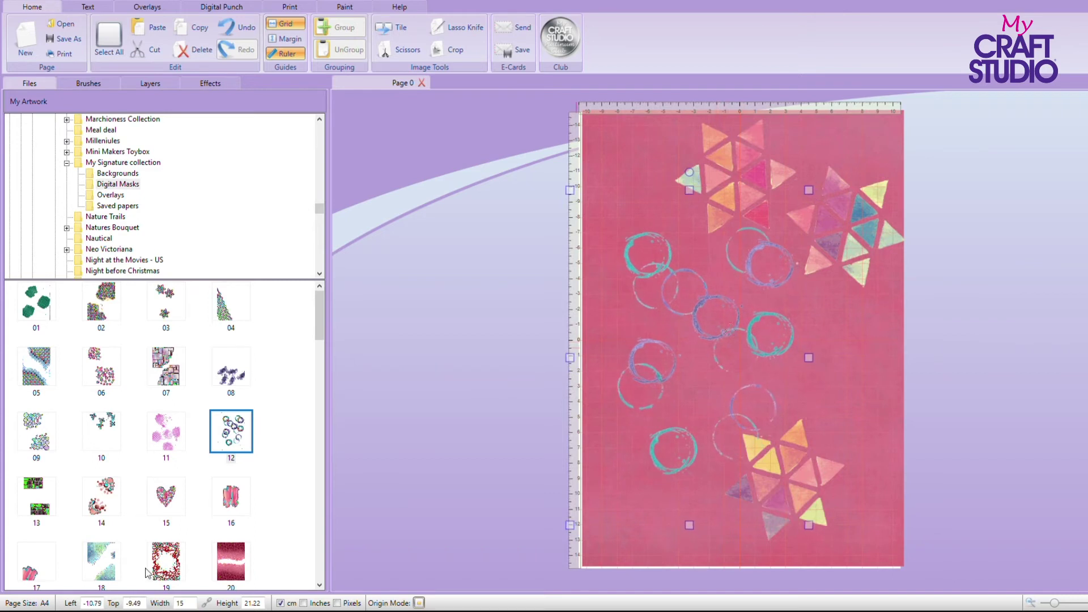
pyautogui.scroll(-5, 153, 544)
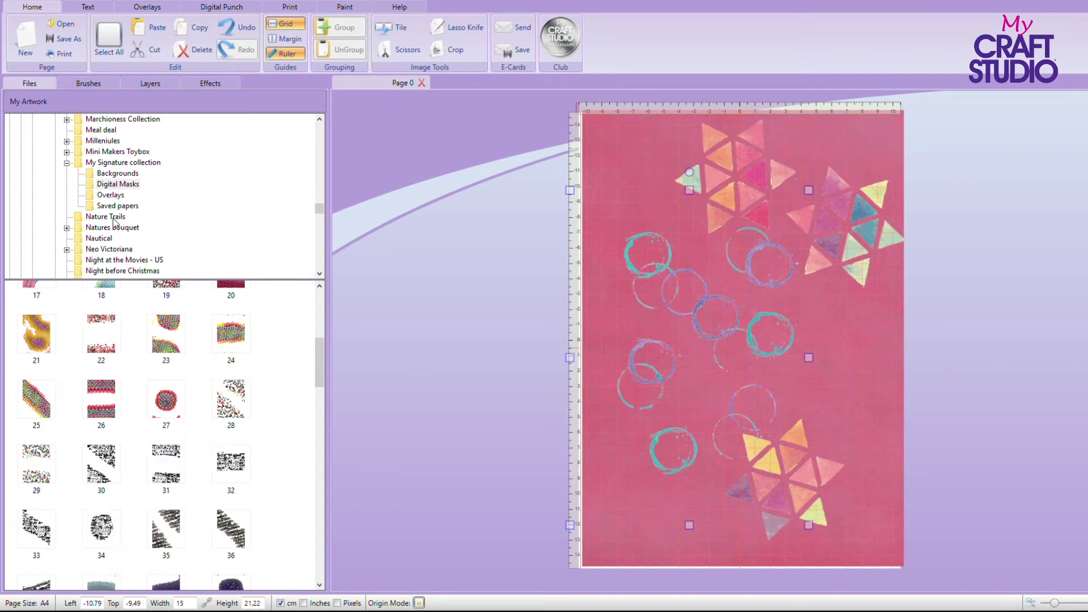
# Add scattered-triangles overlay 08 and align it over the page at 20.9 × 29.7 cm
pyautogui.click(112, 197)
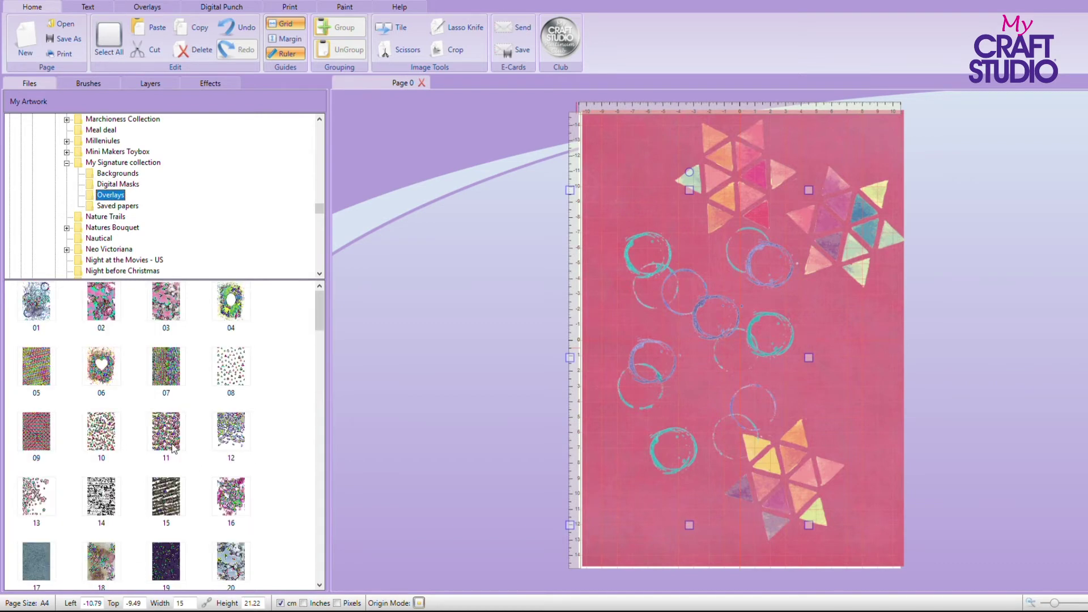
pyautogui.moveTo(227, 375); pyautogui.dragTo(712, 267)
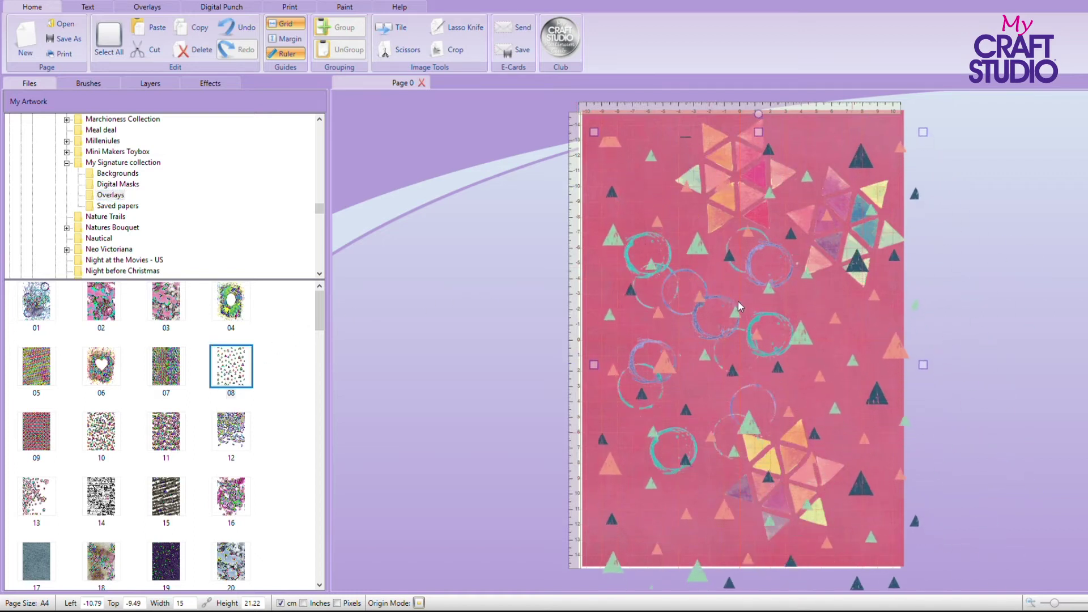
pyautogui.moveTo(736, 300); pyautogui.dragTo(722, 285)
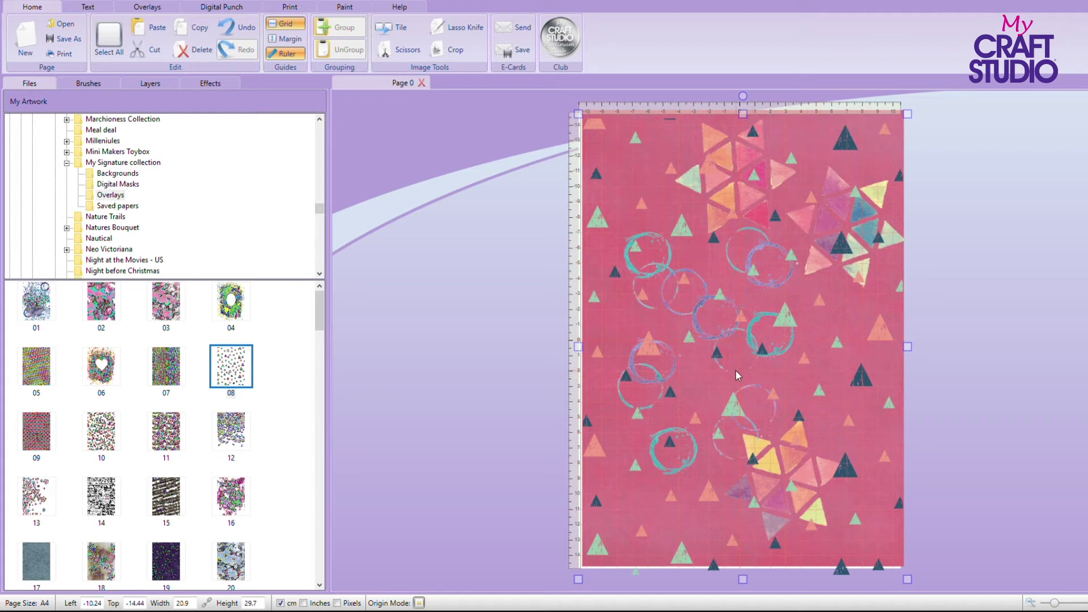
# Nudge all the artwork lower, lower the paper's opacity slightly, shift hue to 200, and swirl to about -2.3
pyautogui.click(113, 50)
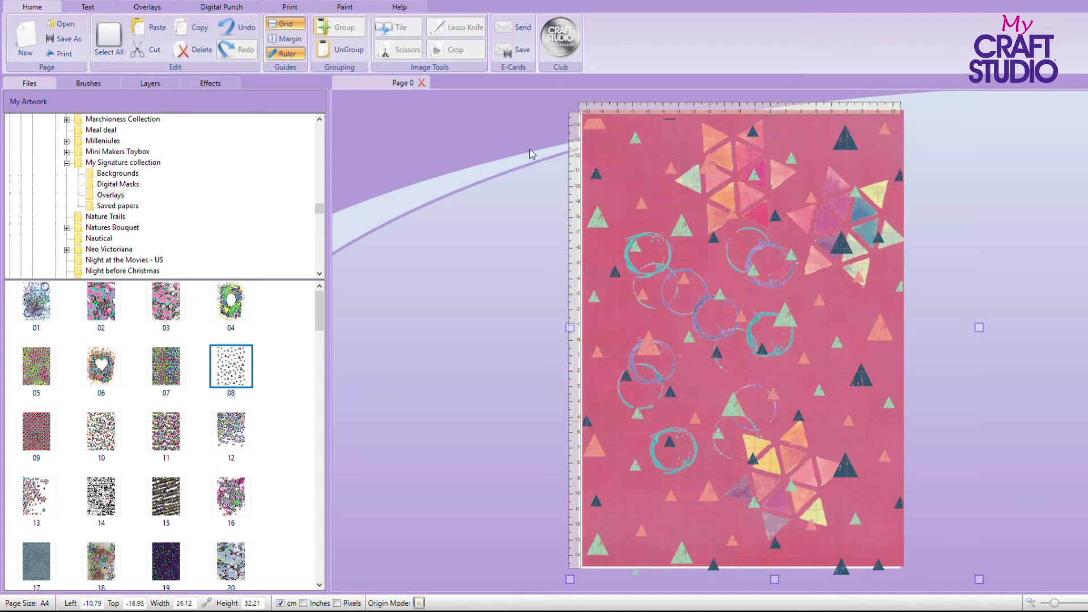
pyautogui.moveTo(739, 277)
pyautogui.mouseDown()
pyautogui.moveTo(679, 279)
pyautogui.moveTo(734, 282)
pyautogui.mouseUp()
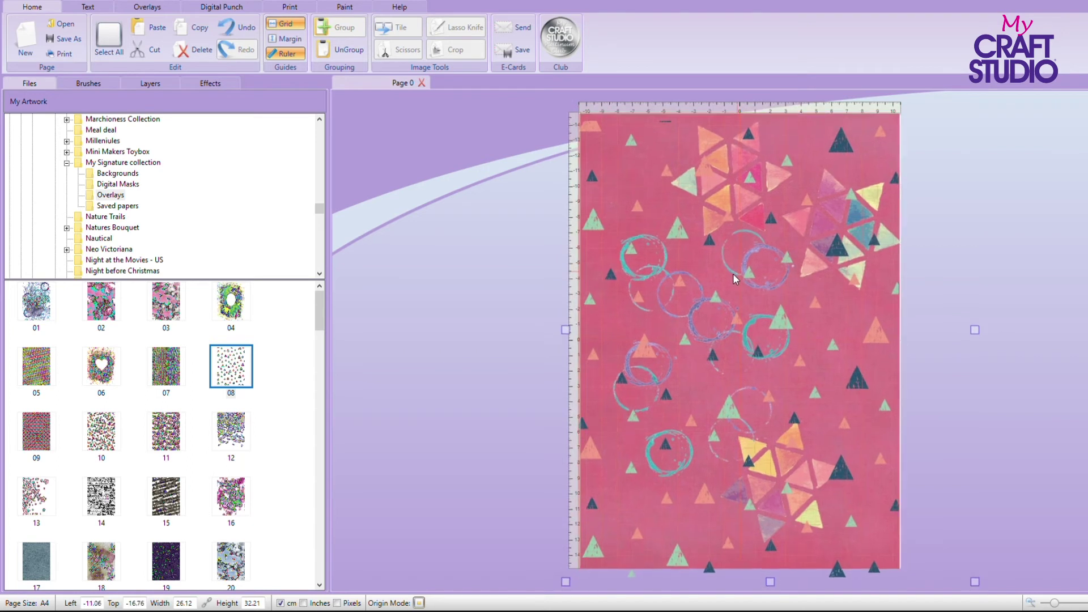
pyautogui.click(215, 86)
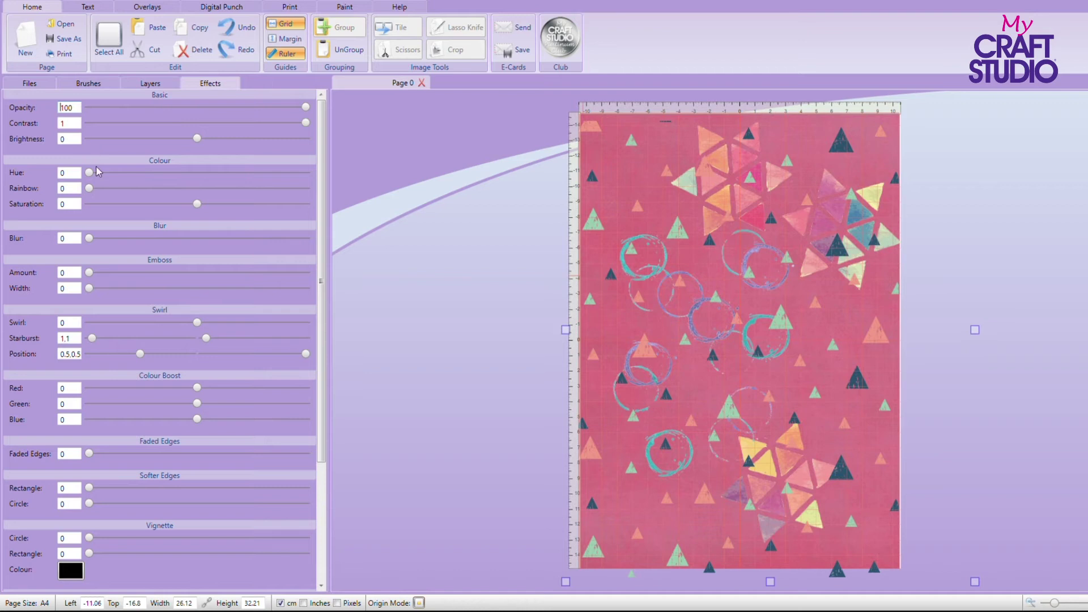
pyautogui.click(304, 109)
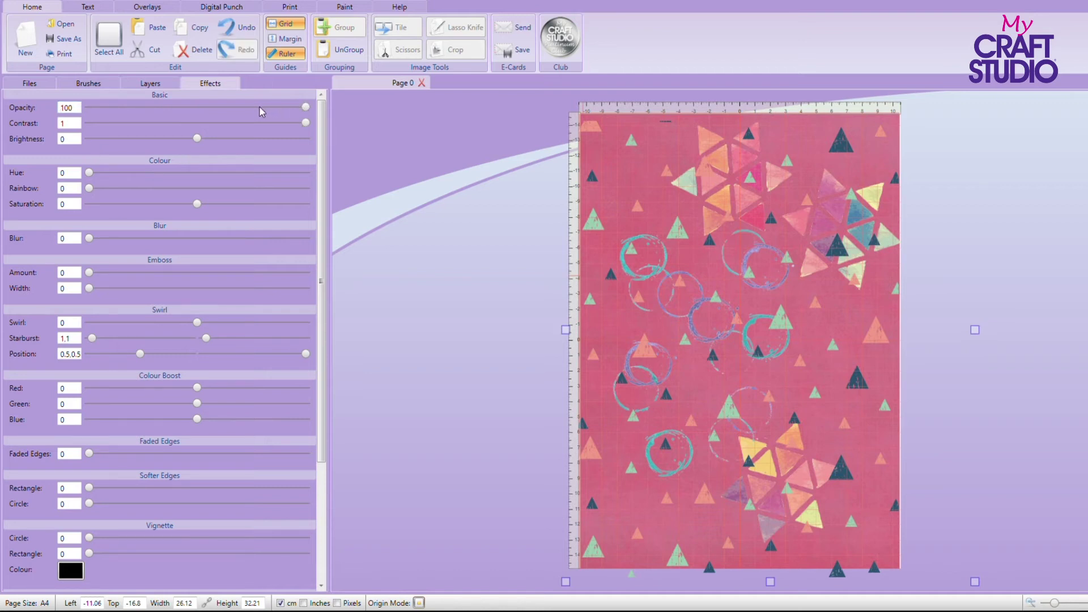
pyautogui.moveTo(306, 107)
pyautogui.mouseDown()
pyautogui.moveTo(259, 120)
pyautogui.moveTo(314, 119)
pyautogui.mouseUp()
pyautogui.moveTo(92, 175); pyautogui.dragTo(212, 201)
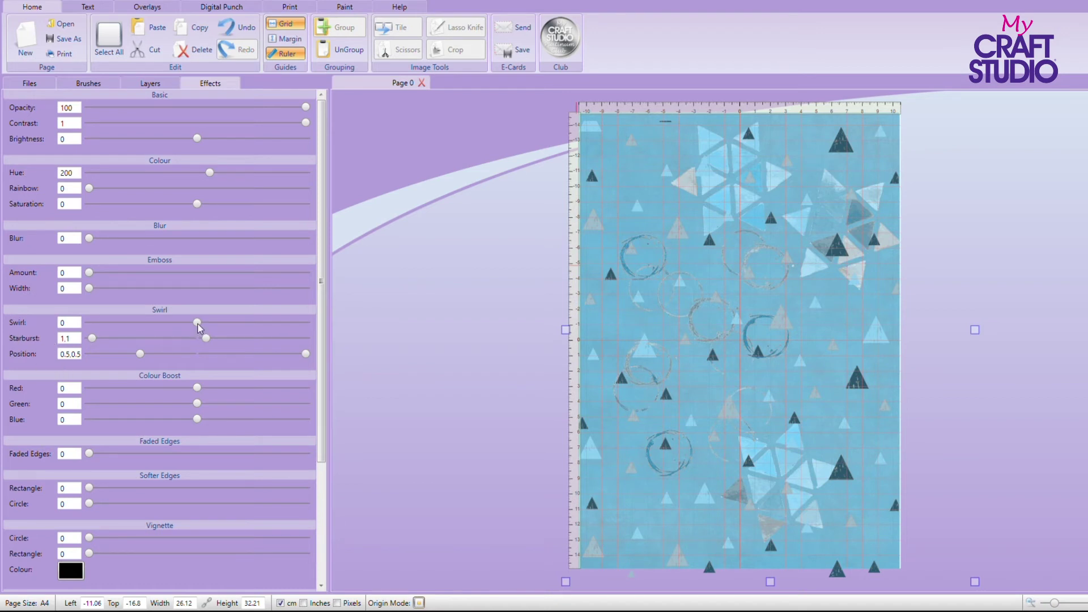
pyautogui.moveTo(199, 327)
pyautogui.mouseDown()
pyautogui.moveTo(177, 329)
pyautogui.moveTo(169, 344)
pyautogui.moveTo(197, 343)
pyautogui.mouseUp()
# Reset the swirl, fade the paper's edges to white at 20, and re-centre it
pyautogui.click(199, 352)
pyautogui.moveTo(89, 454); pyautogui.dragTo(137, 452)
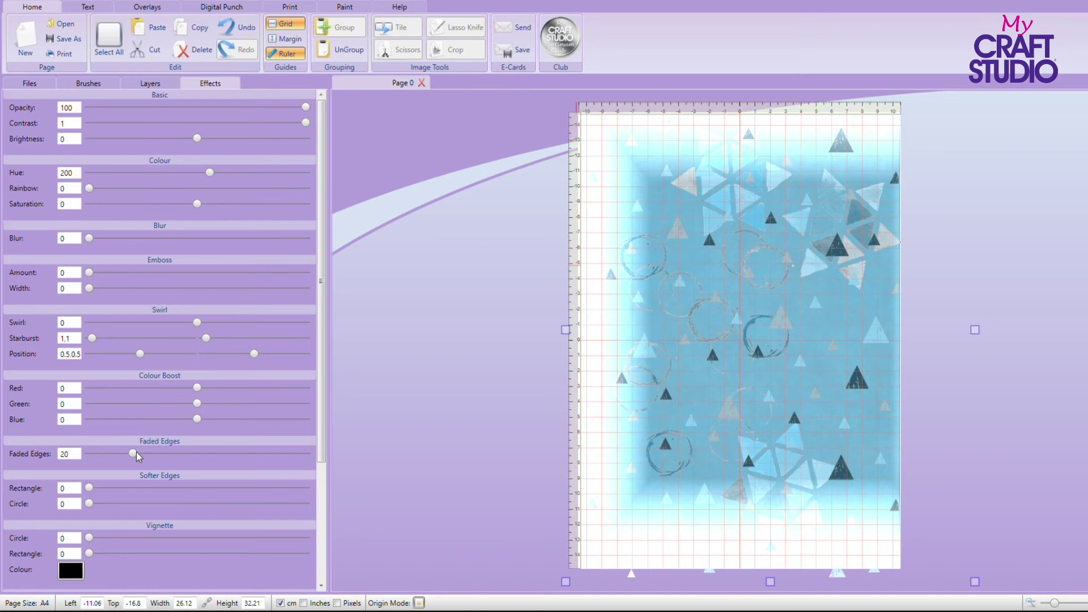
pyautogui.moveTo(765, 322); pyautogui.dragTo(732, 324)
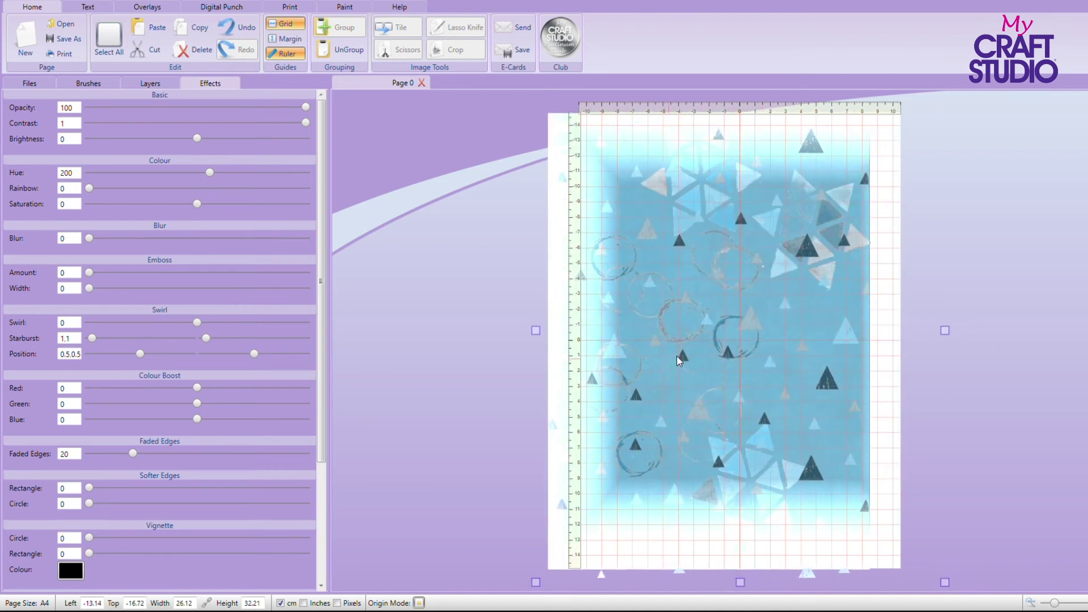
pyautogui.moveTo(677, 356); pyautogui.dragTo(709, 352)
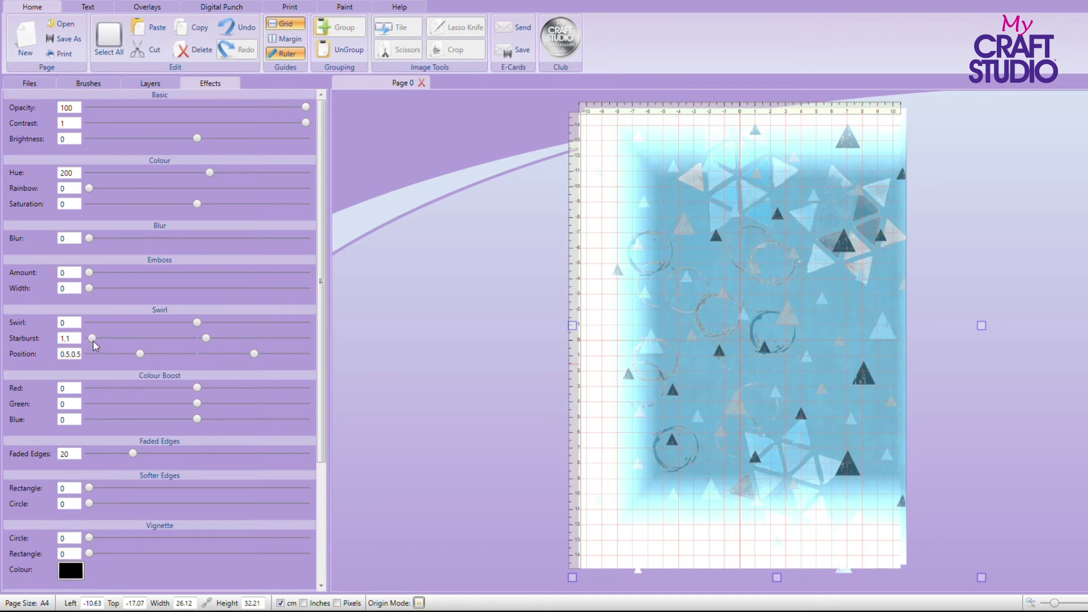
# Try a Starburst warp and undo it, test a Rainbow shift, and nudge the paper left
pyautogui.moveTo(94, 339); pyautogui.dragTo(110, 338)
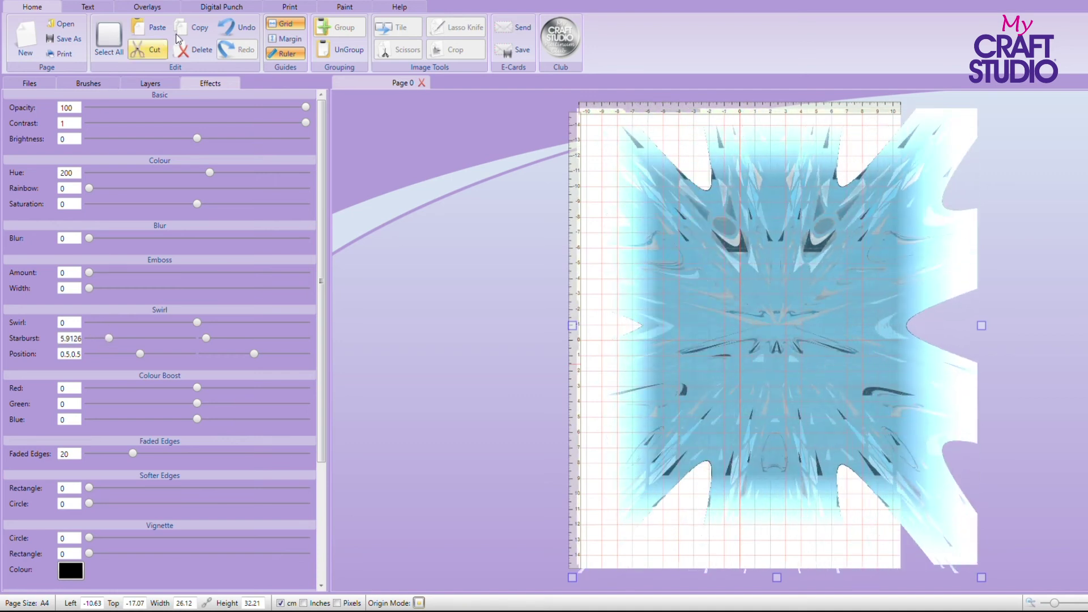
pyautogui.click(246, 29)
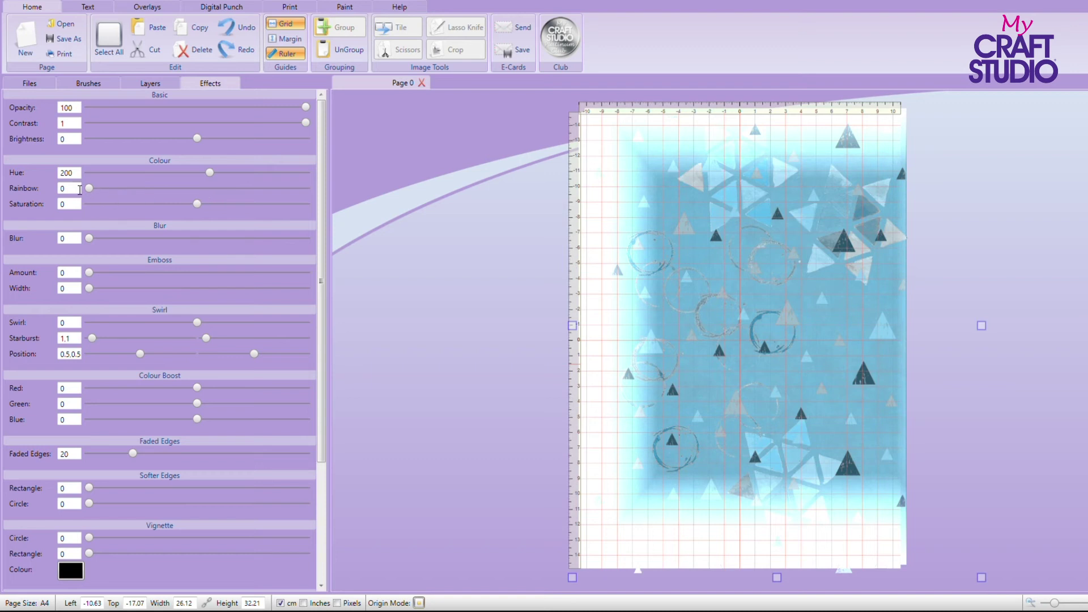
pyautogui.moveTo(93, 188); pyautogui.dragTo(74, 213)
pyautogui.moveTo(798, 280)
pyautogui.mouseDown()
pyautogui.moveTo(774, 285)
pyautogui.moveTo(787, 284)
pyautogui.mouseUp()
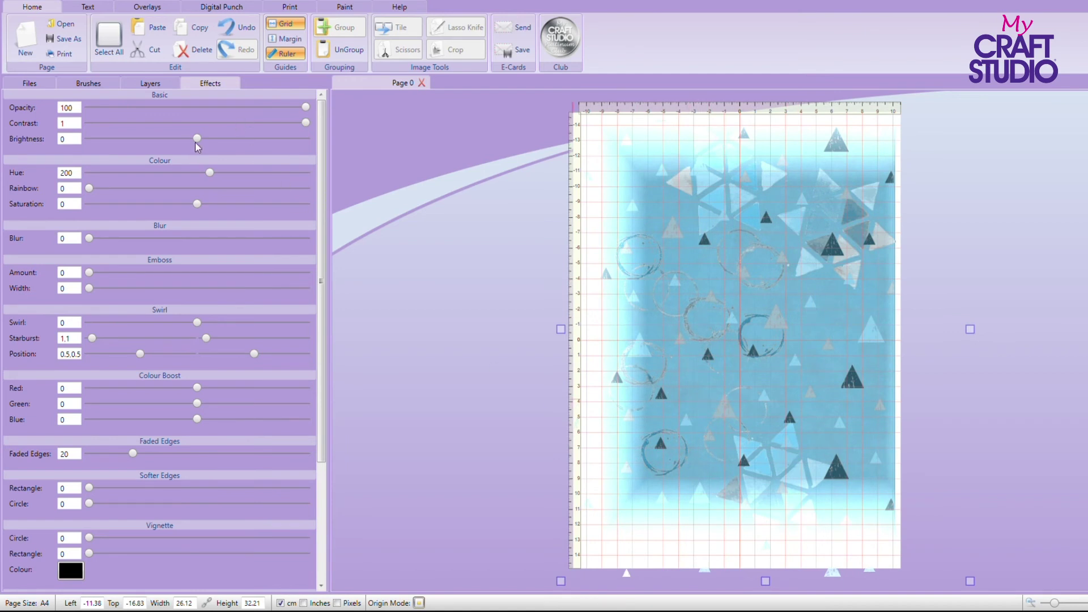
# Delete the faded blue paper and place background 007 from Junk Journals 2 Backgrounds on the page
pyautogui.press('Delete')
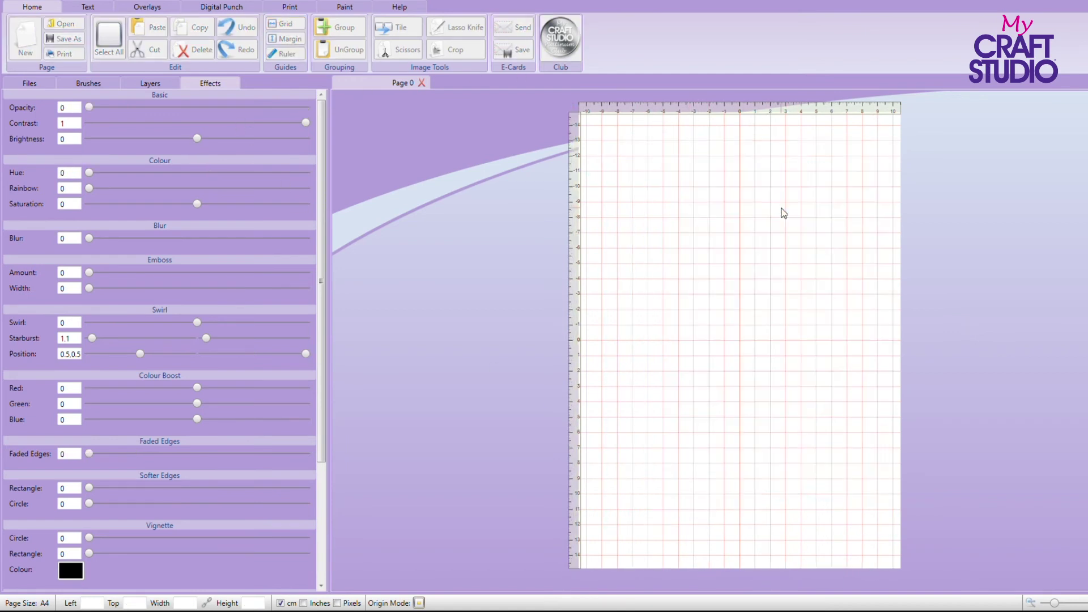
pyautogui.click(39, 86)
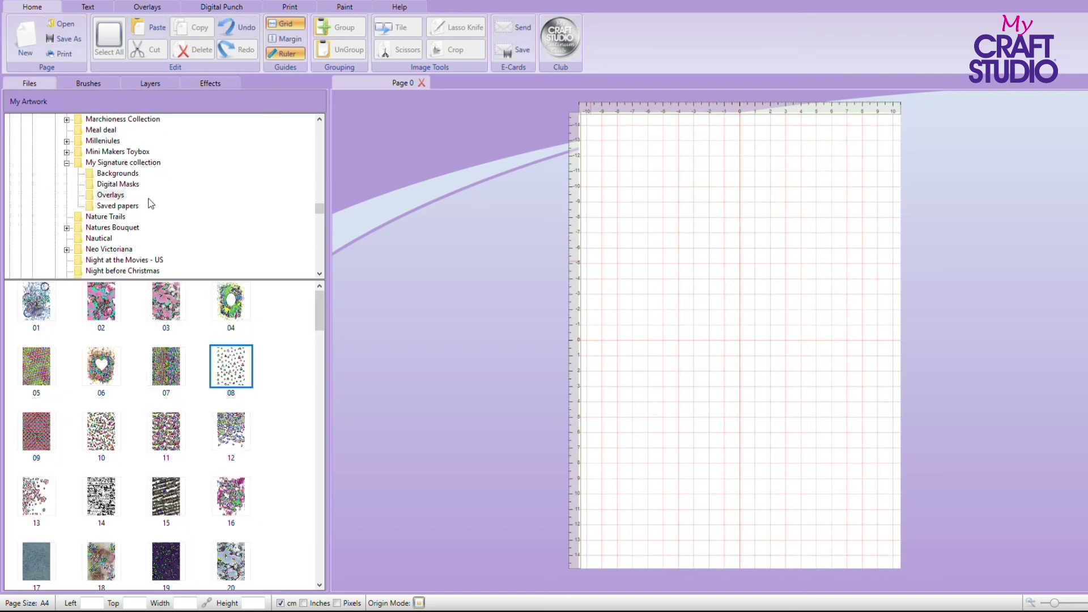
pyautogui.scroll(9, 141, 213)
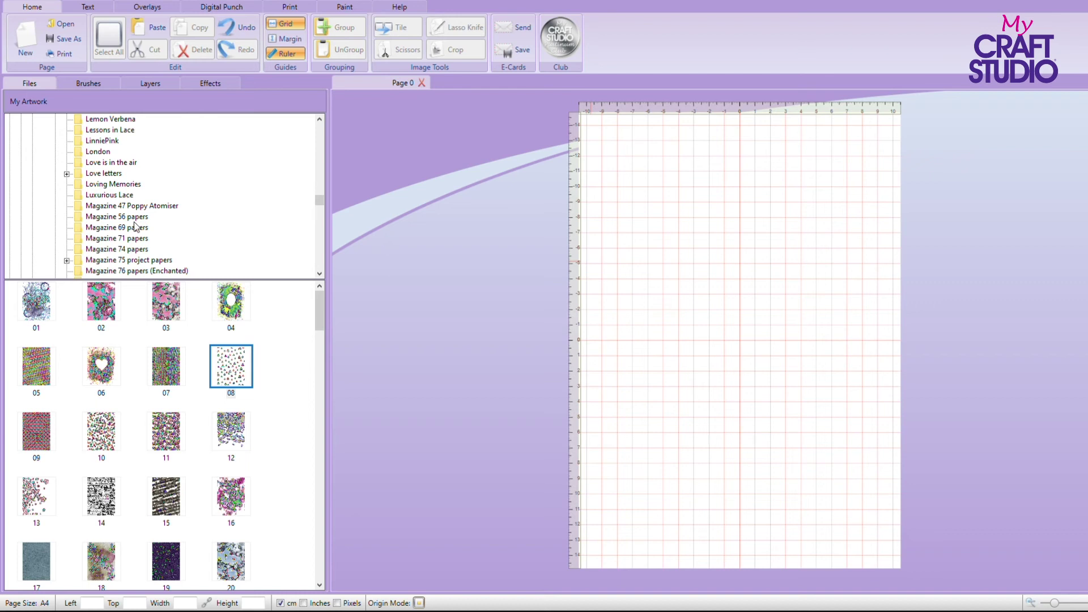
pyautogui.scroll(4, 136, 227)
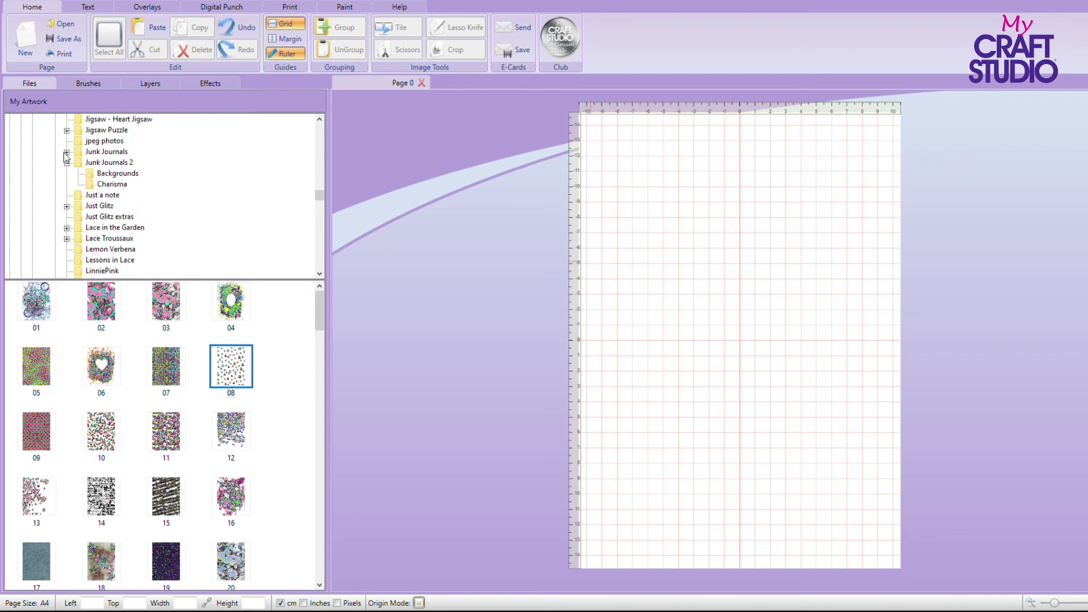
pyautogui.click(105, 174)
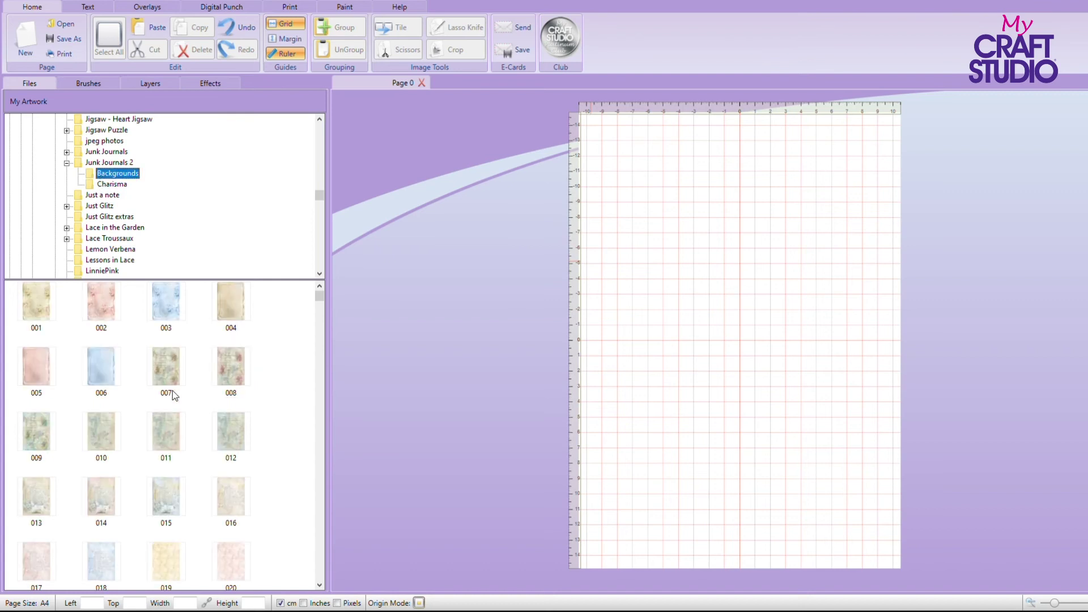
pyautogui.moveTo(169, 378); pyautogui.dragTo(665, 259)
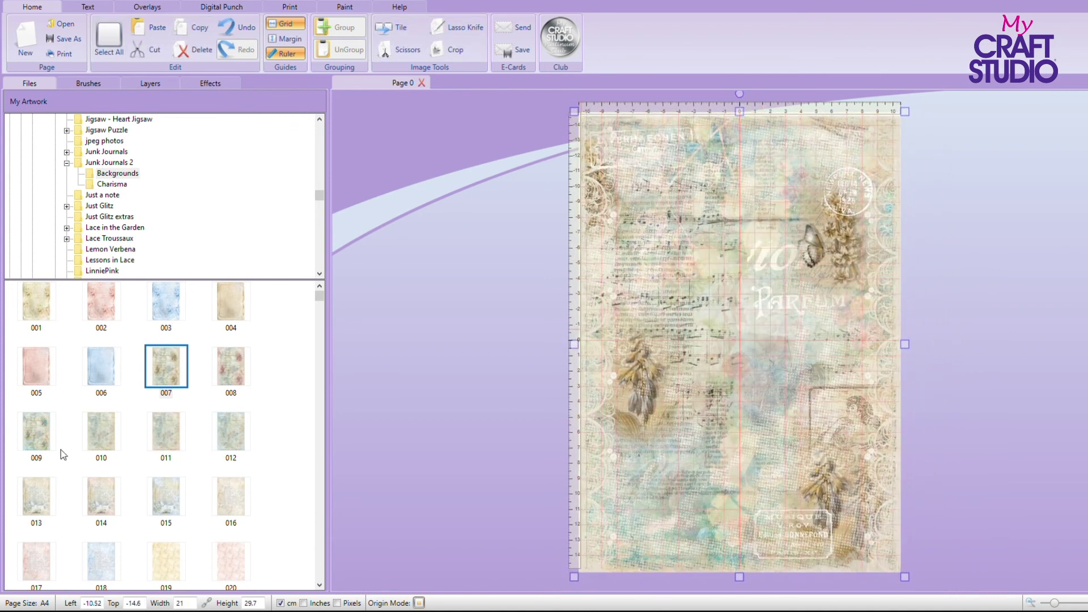
# Fade background 007 to 77 opacity and shift its hue to 17 for a pink tint
pyautogui.click(218, 84)
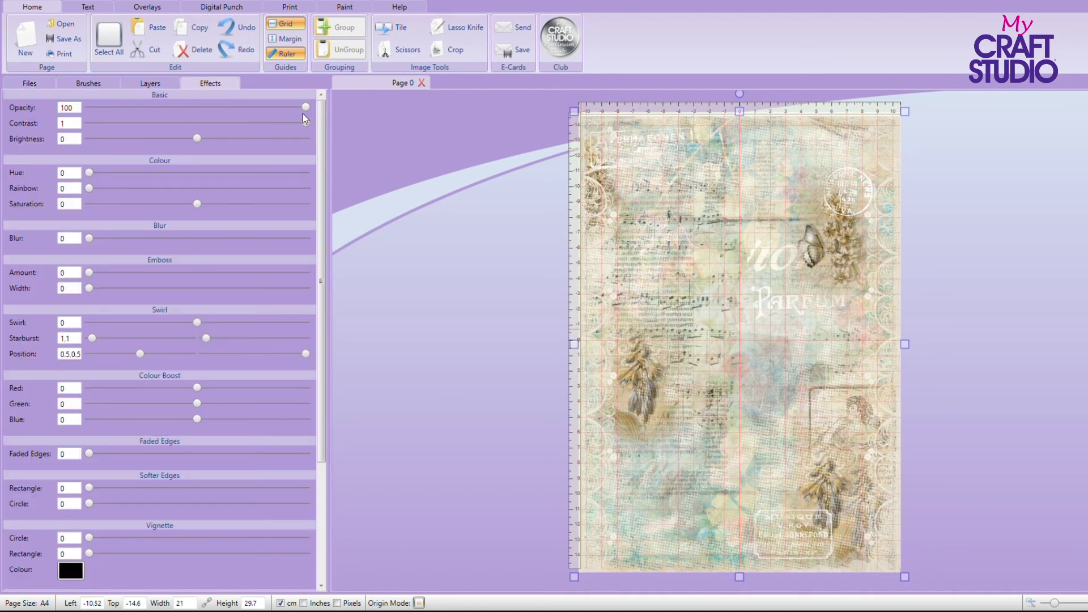
pyautogui.moveTo(303, 113); pyautogui.dragTo(264, 124)
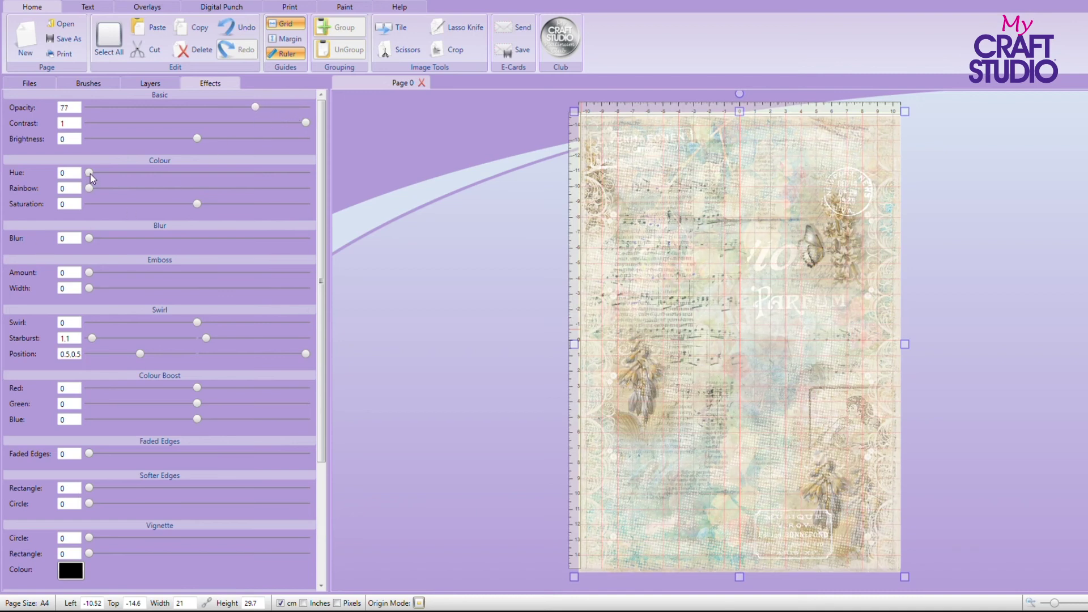
pyautogui.moveTo(90, 174); pyautogui.dragTo(94, 173)
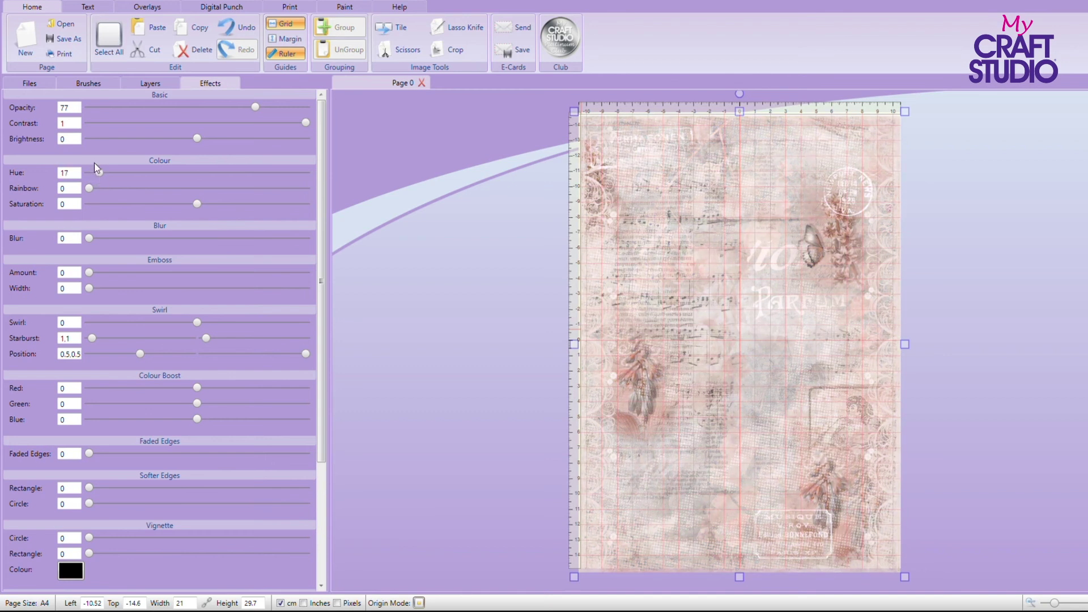
# Place rose digi 023 from Delicious Digis Florals onto the page
pyautogui.click(42, 83)
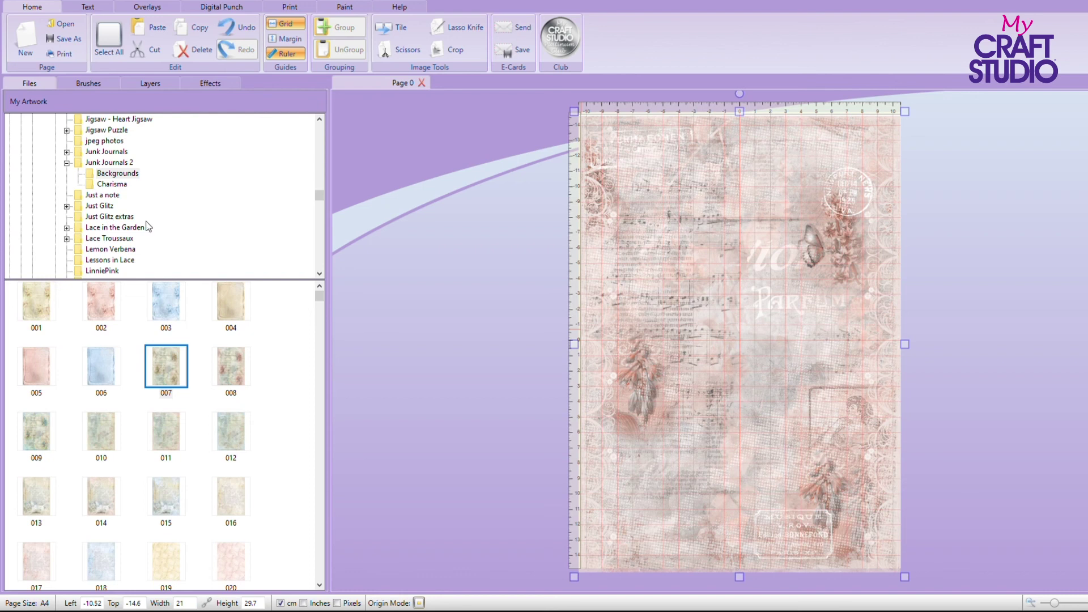
pyautogui.scroll(12, 136, 230)
pyautogui.scroll(9, 134, 228)
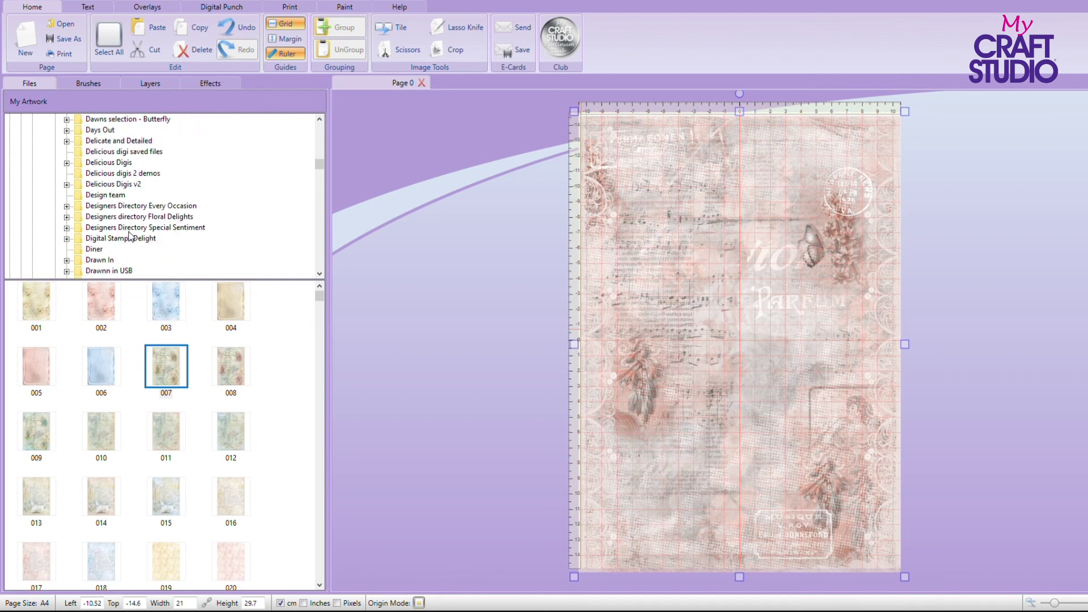
pyautogui.click(67, 162)
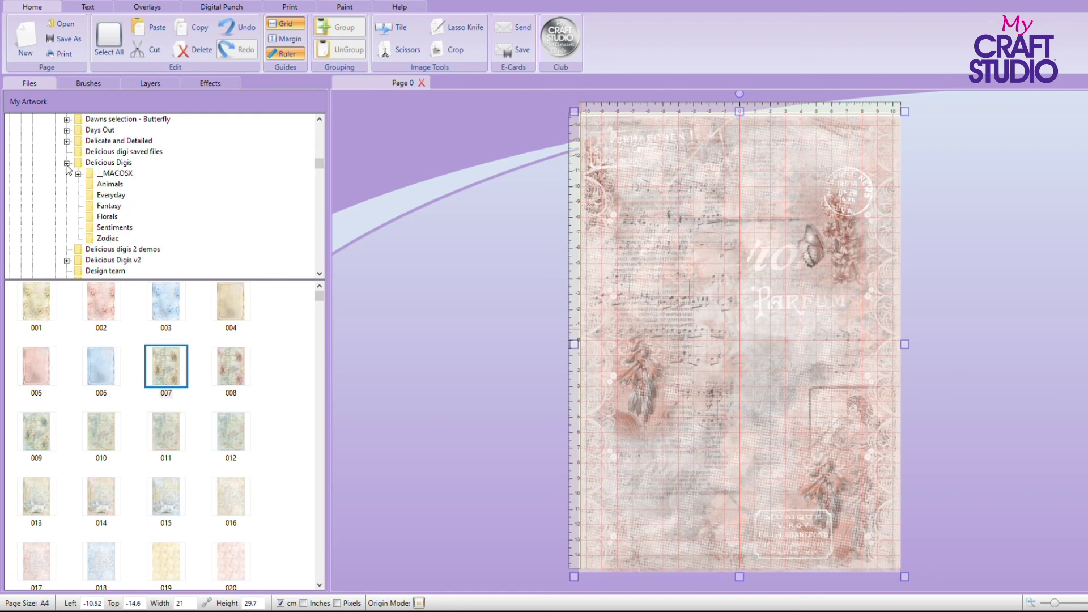
pyautogui.click(93, 217)
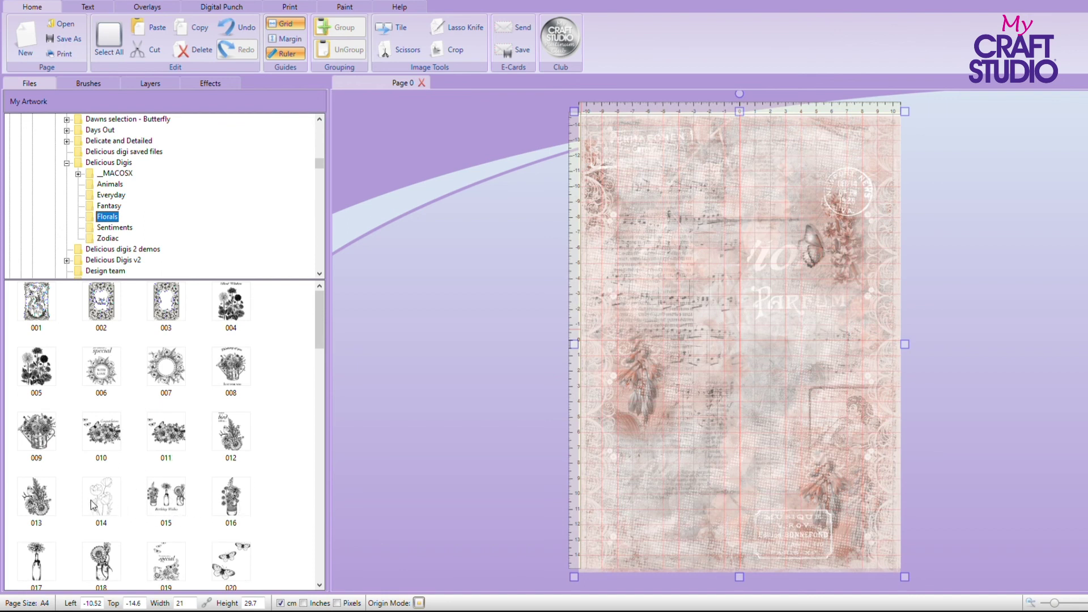
pyautogui.scroll(-3, 110, 509)
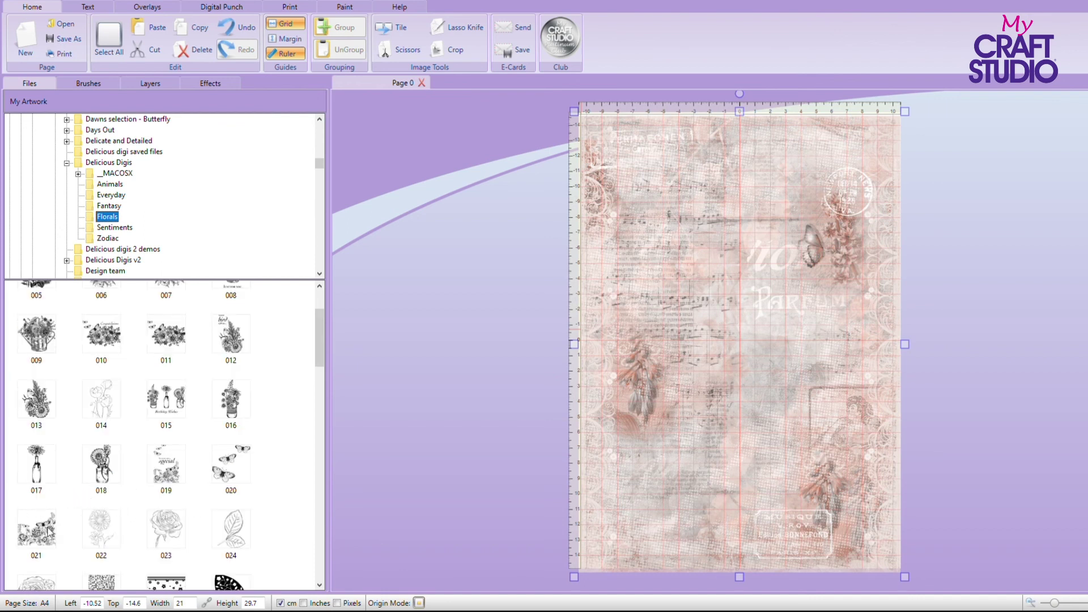
pyautogui.moveTo(170, 533); pyautogui.dragTo(673, 274)
# Enlarge the rose to about 11.29 × 13.54 cm and position it near the top centre
pyautogui.moveTo(712, 323); pyautogui.dragTo(722, 245)
pyautogui.moveTo(694, 301); pyautogui.dragTo(628, 472)
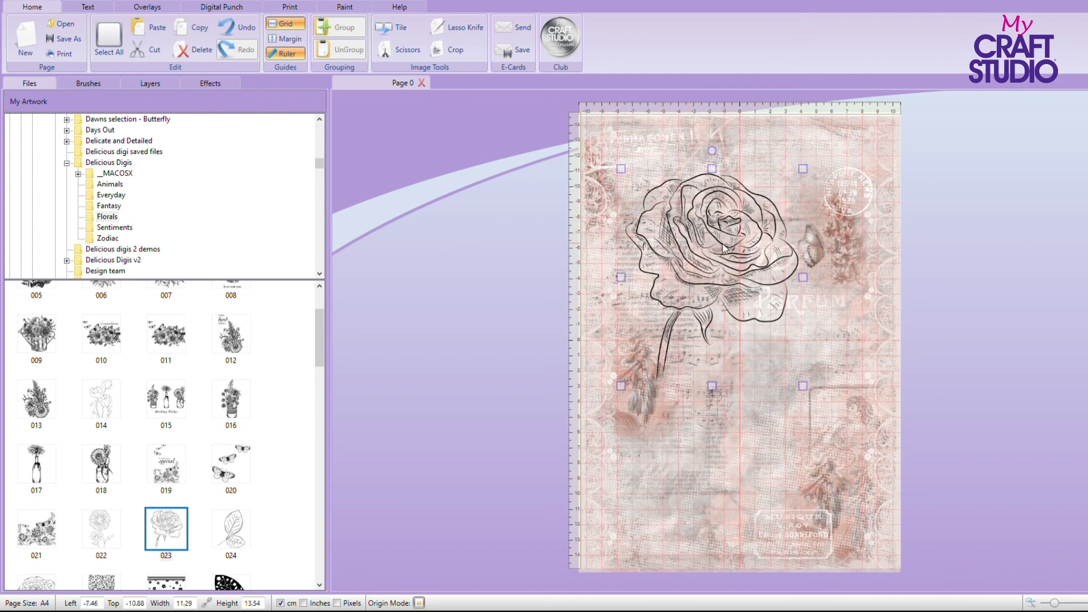
pyautogui.moveTo(727, 244); pyautogui.dragTo(759, 257)
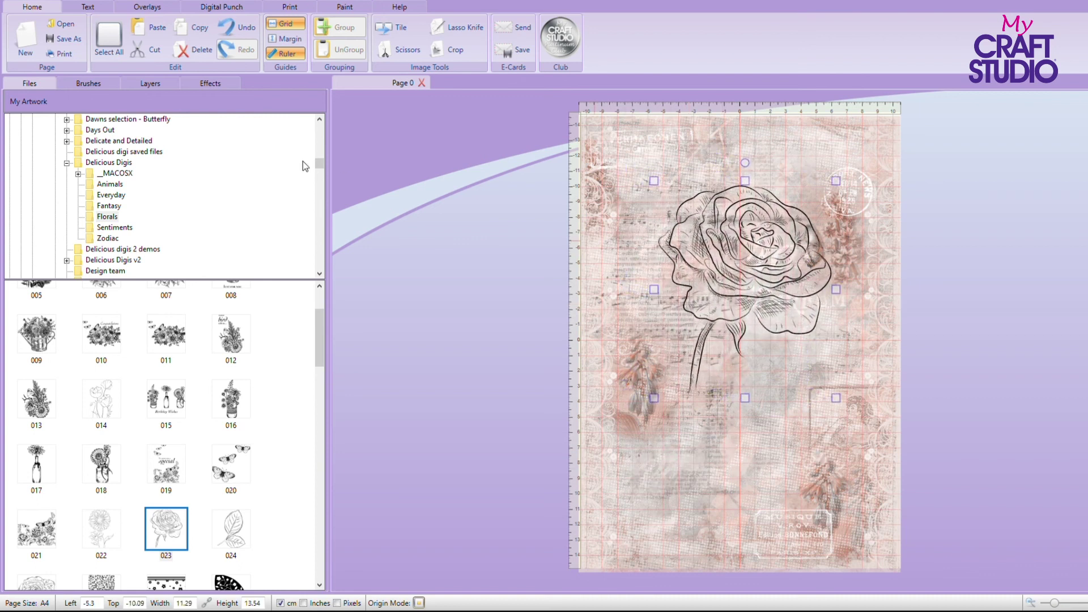
# Lower rose digi 023's opacity to 46 so the pink collage shows through
pyautogui.click(215, 84)
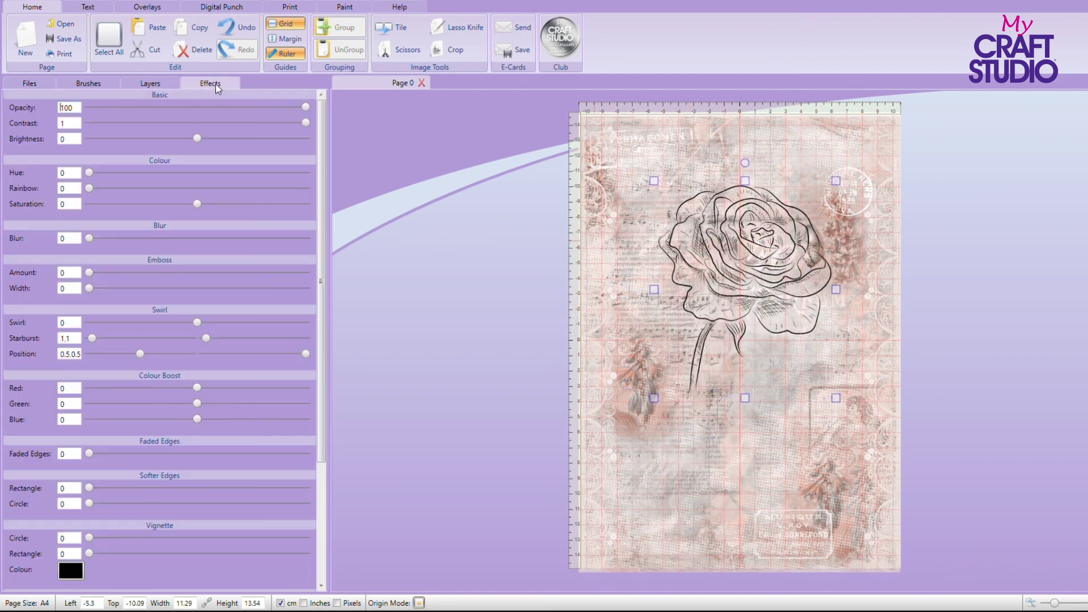
pyautogui.click(306, 108)
pyautogui.moveTo(306, 107); pyautogui.dragTo(188, 147)
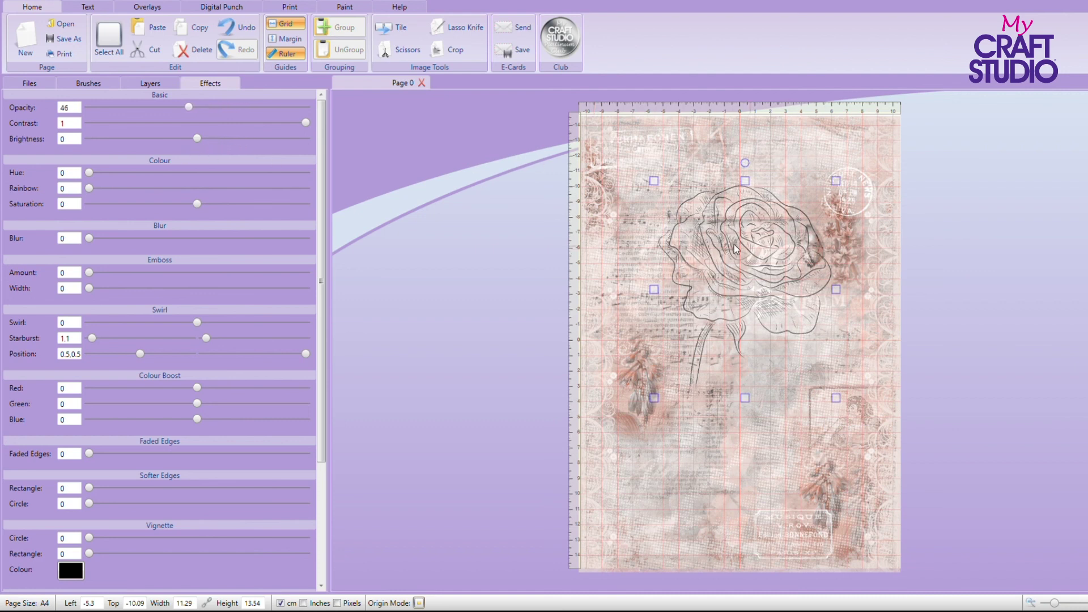